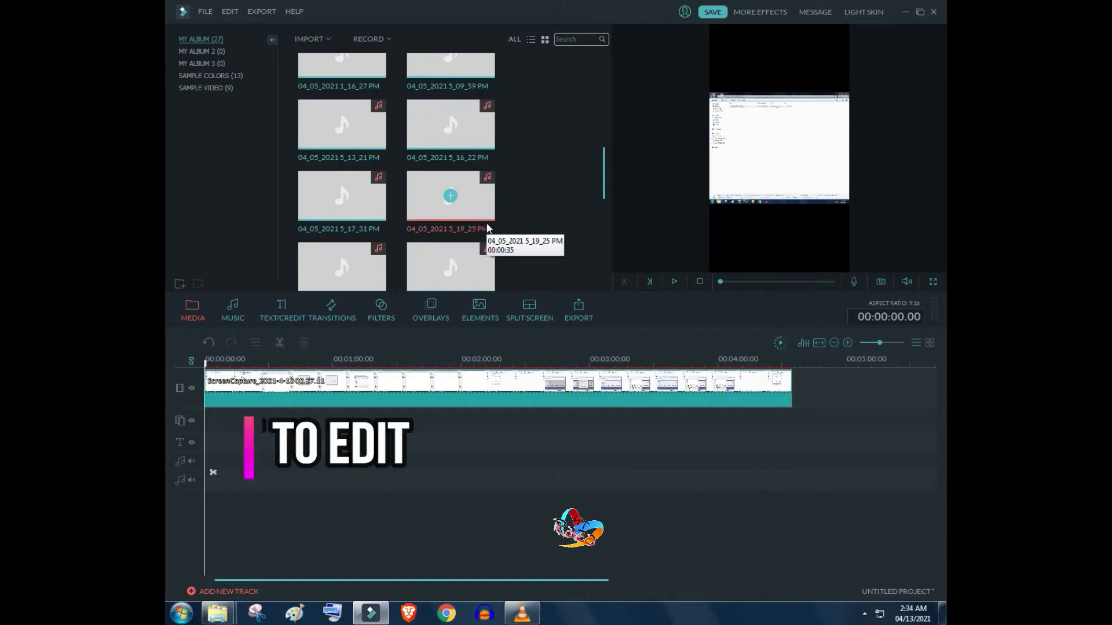
Preview the audio clip 04_05_2021 1_16_27 PM from the media library, listening at several points along it
scroll(487, 228, "up", 2)
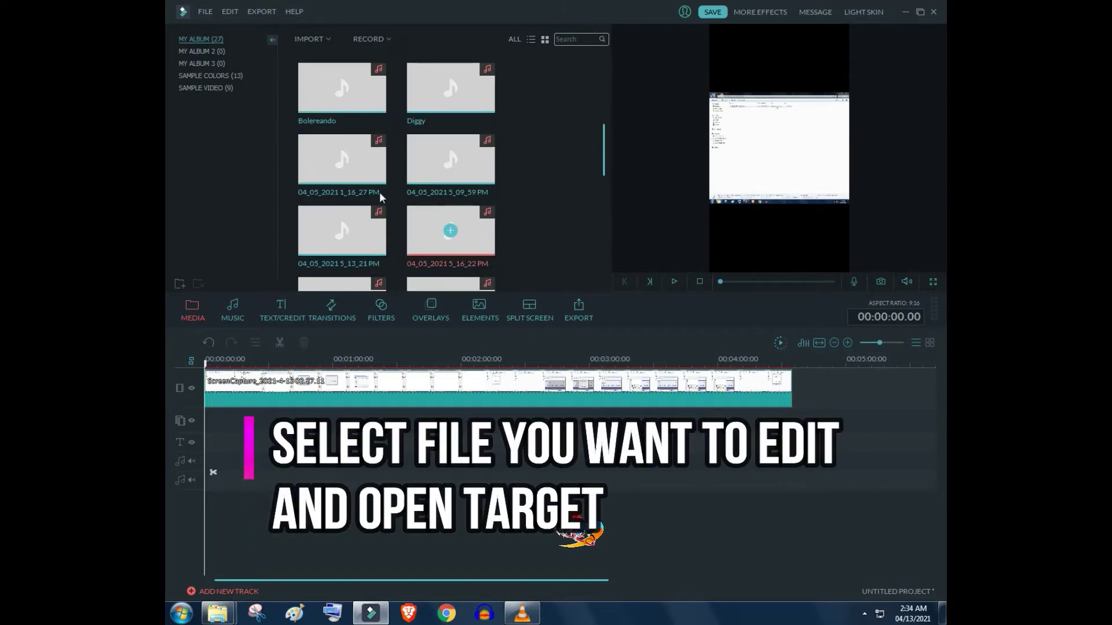
right_click(346, 175)
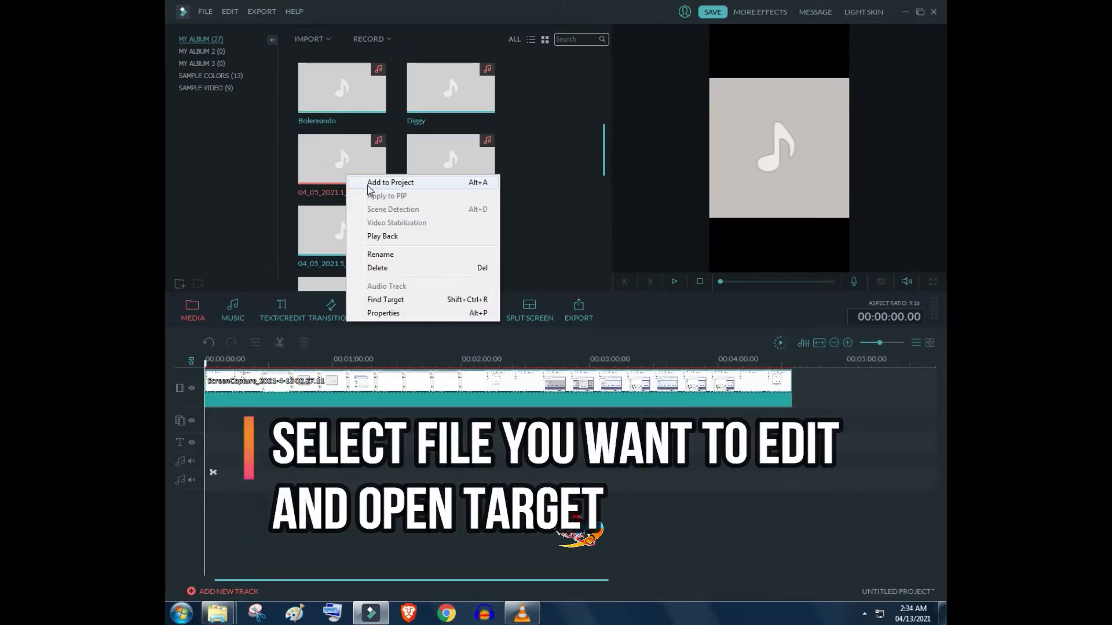
left_click(334, 184)
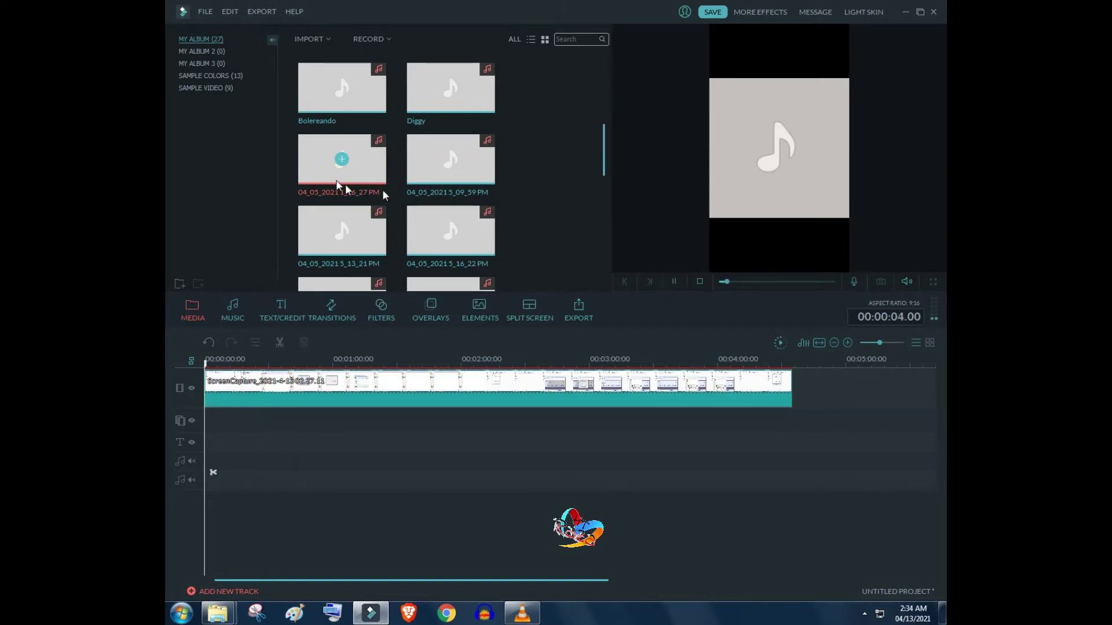
left_click(740, 282)
left_click(754, 282)
left_click(764, 282)
left_click(781, 282)
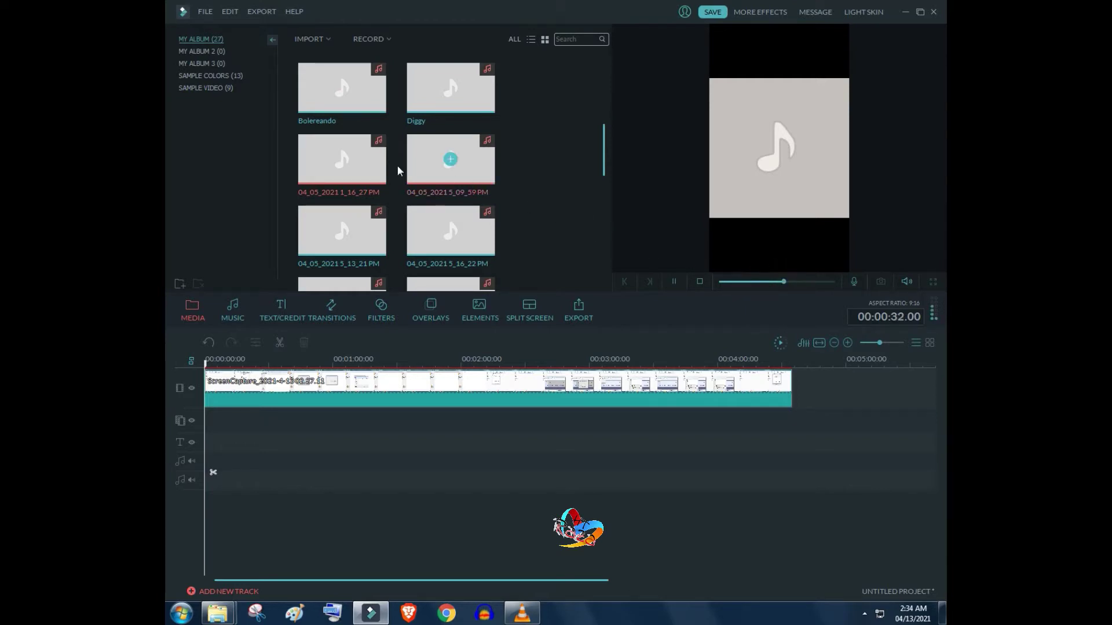
left_click(673, 282)
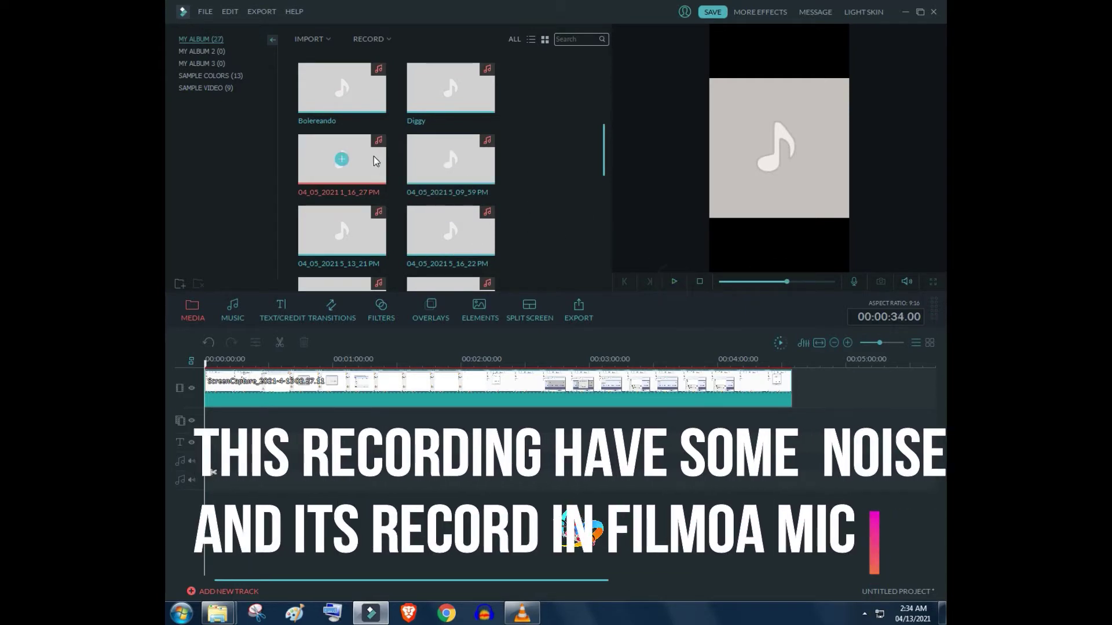
Find the clip 04_05_2021 1_16_27 PM in its source folder and copy the audio file
right_click(373, 157)
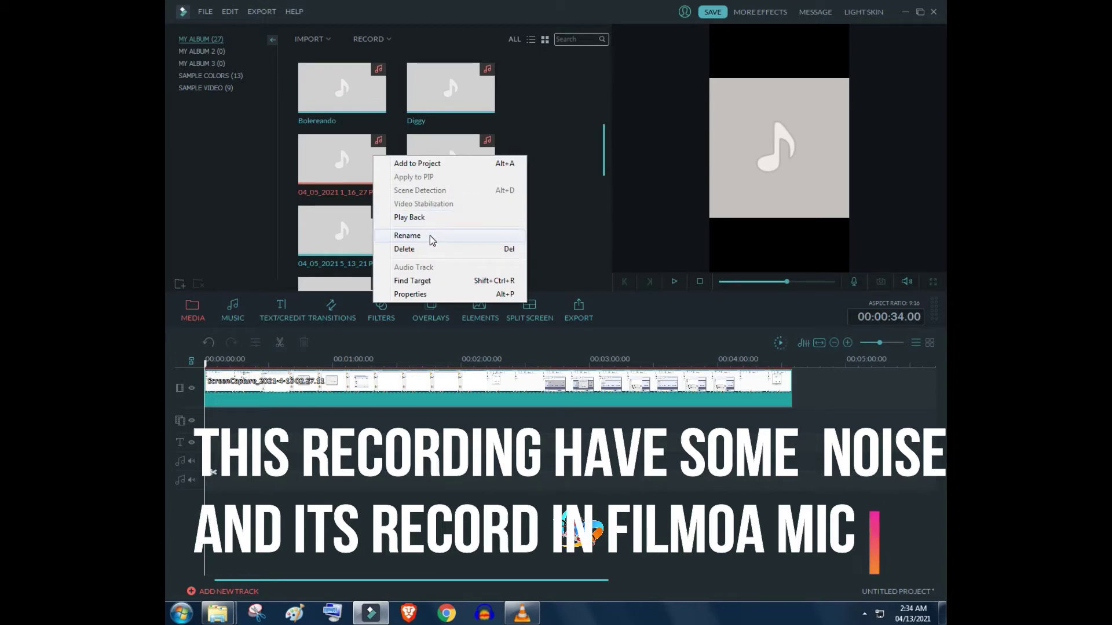
left_click(426, 282)
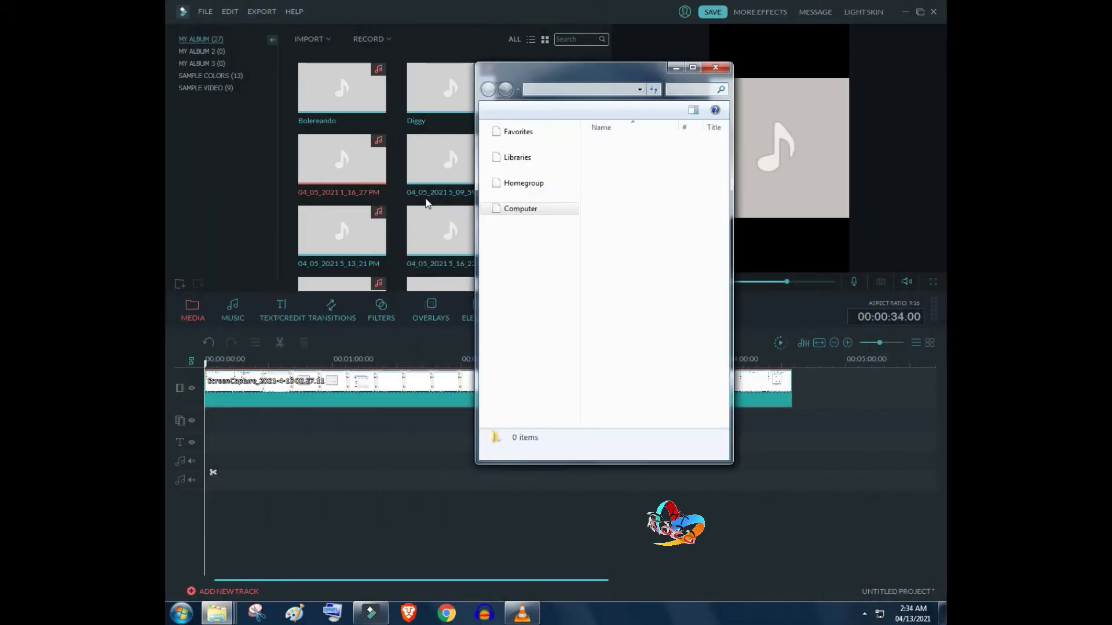
right_click(622, 160)
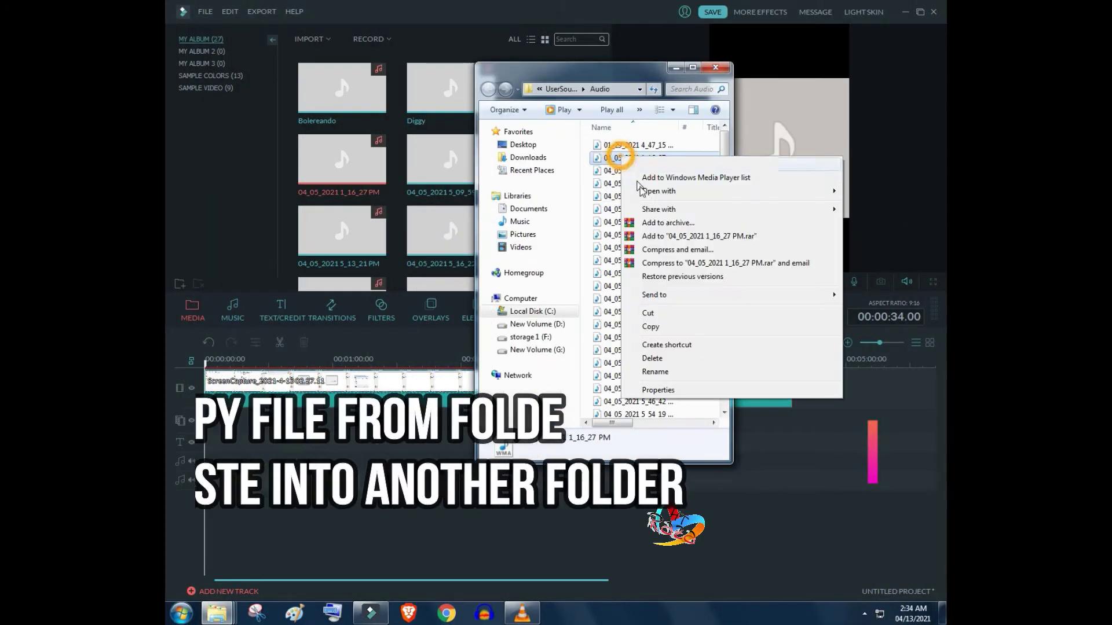
left_click(678, 328)
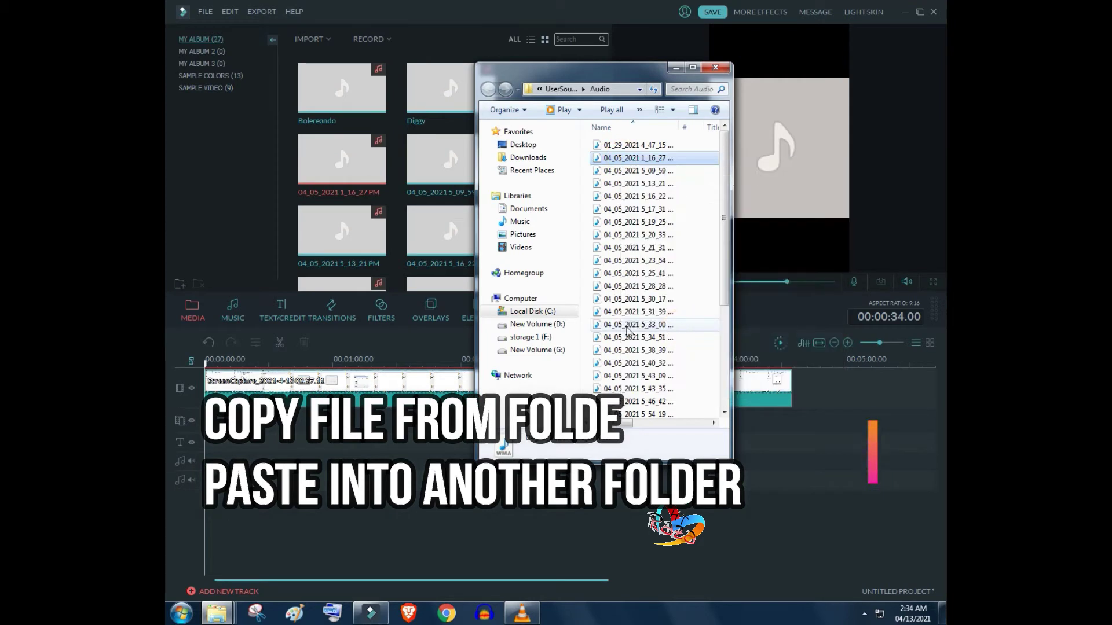
Paste the copied audio file into folder 1 on New Volume (D:)
left_click(569, 324)
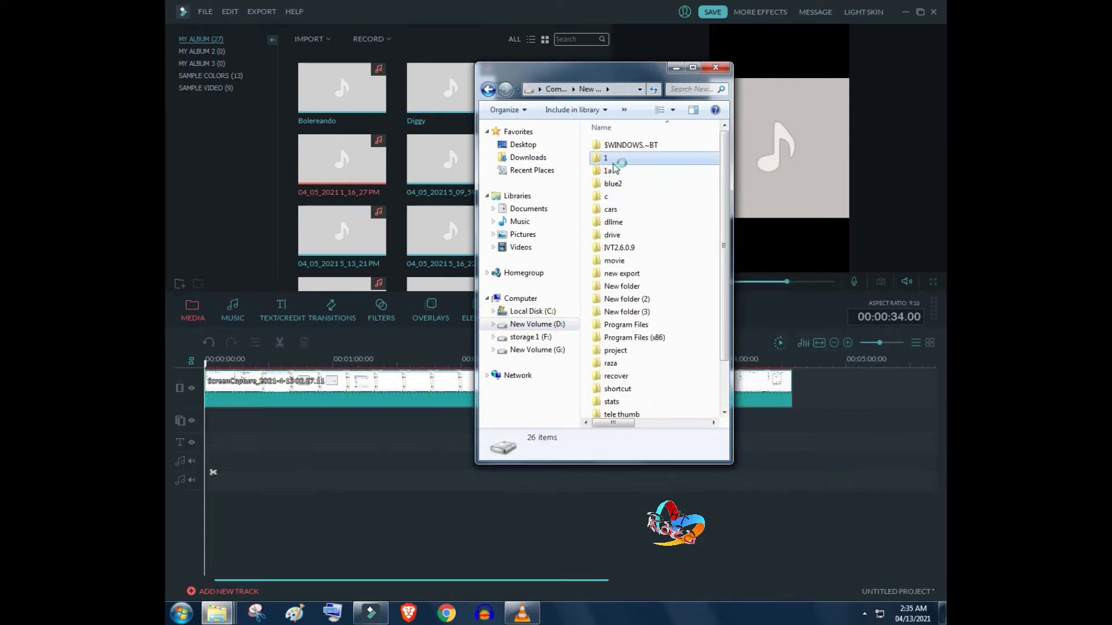
double_click(614, 158)
right_click(629, 210)
left_click(659, 295)
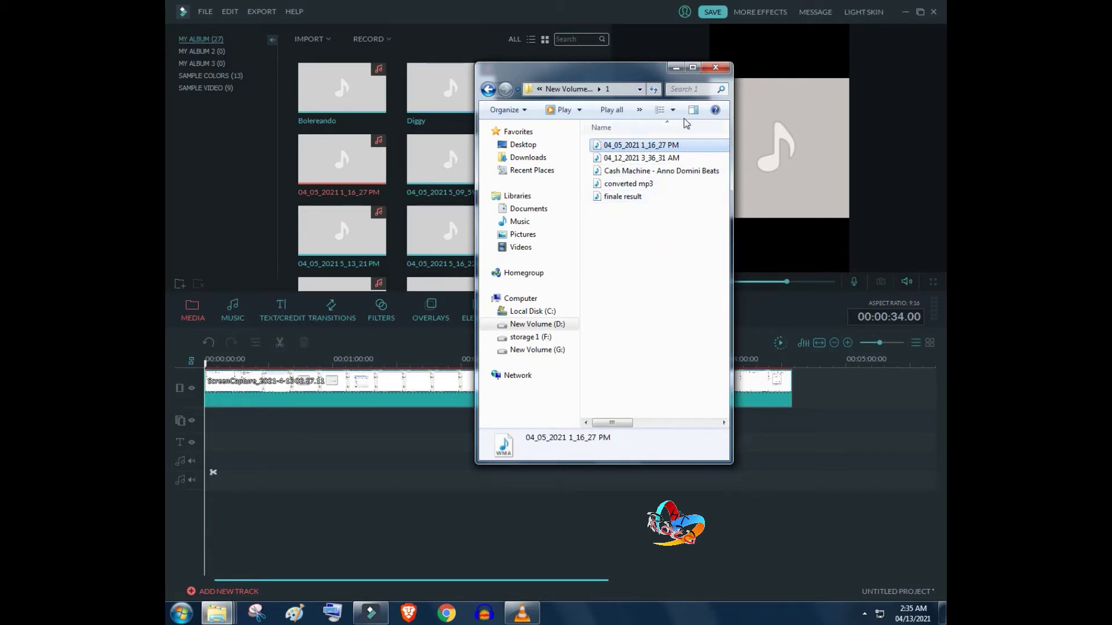
Maximize the folder window and widen the Type and Date modified columns
double_click(543, 83)
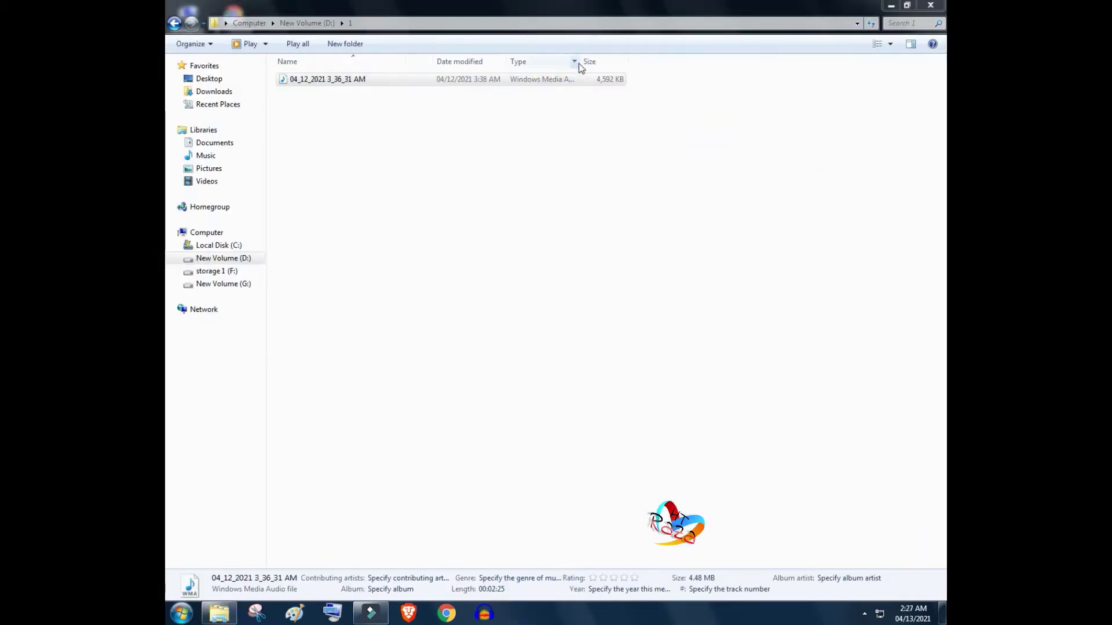
left_click_drag(578, 57, 633, 55)
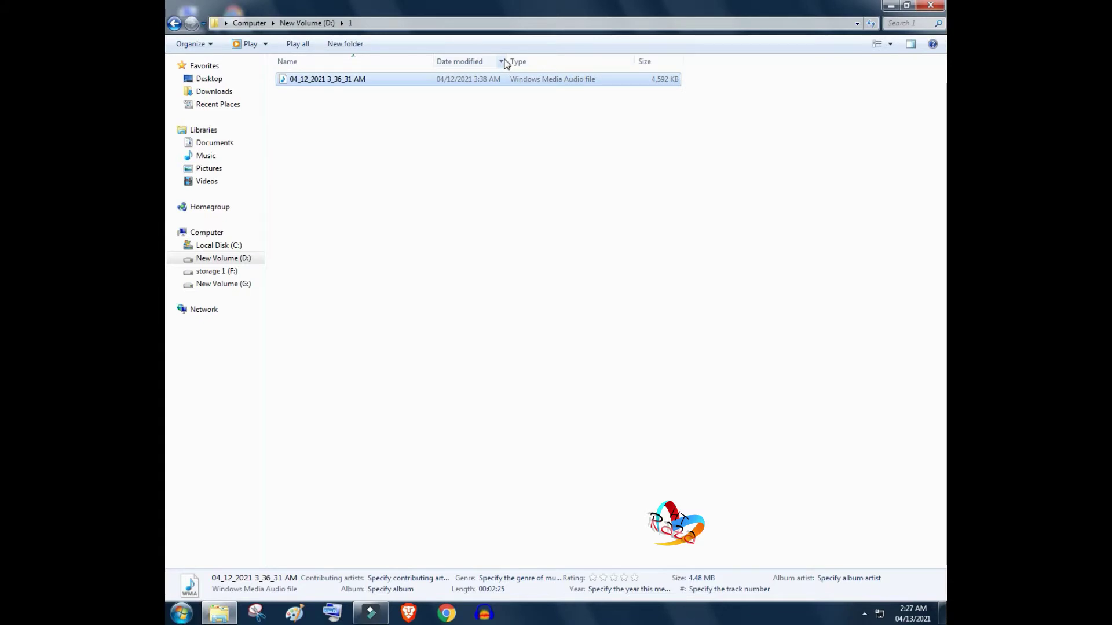
left_click_drag(510, 59, 535, 59)
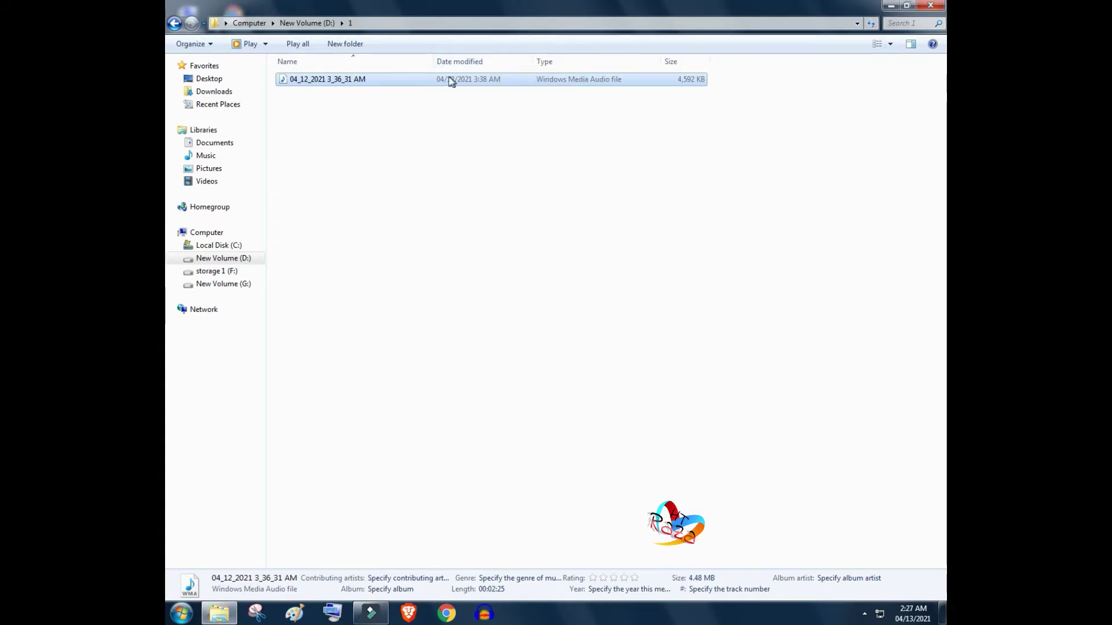
Examine the size and file type of 04_12_2021 3_36_31 AM in its properties
right_click(380, 83)
left_click(428, 302)
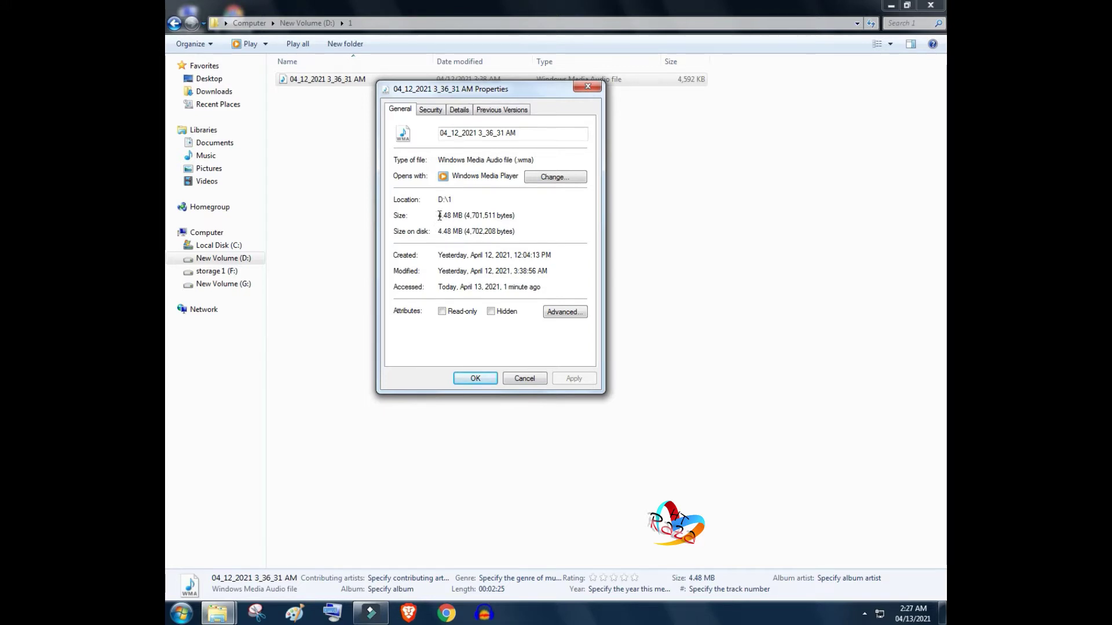
left_click_drag(439, 216, 459, 216)
left_click_drag(440, 162, 534, 161)
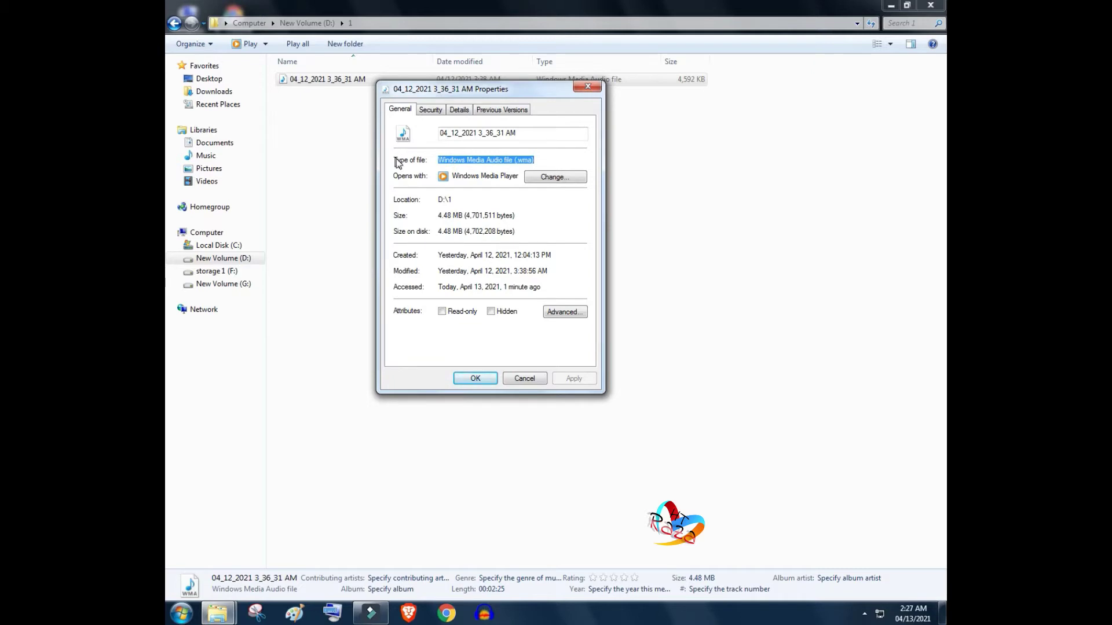
left_click(475, 379)
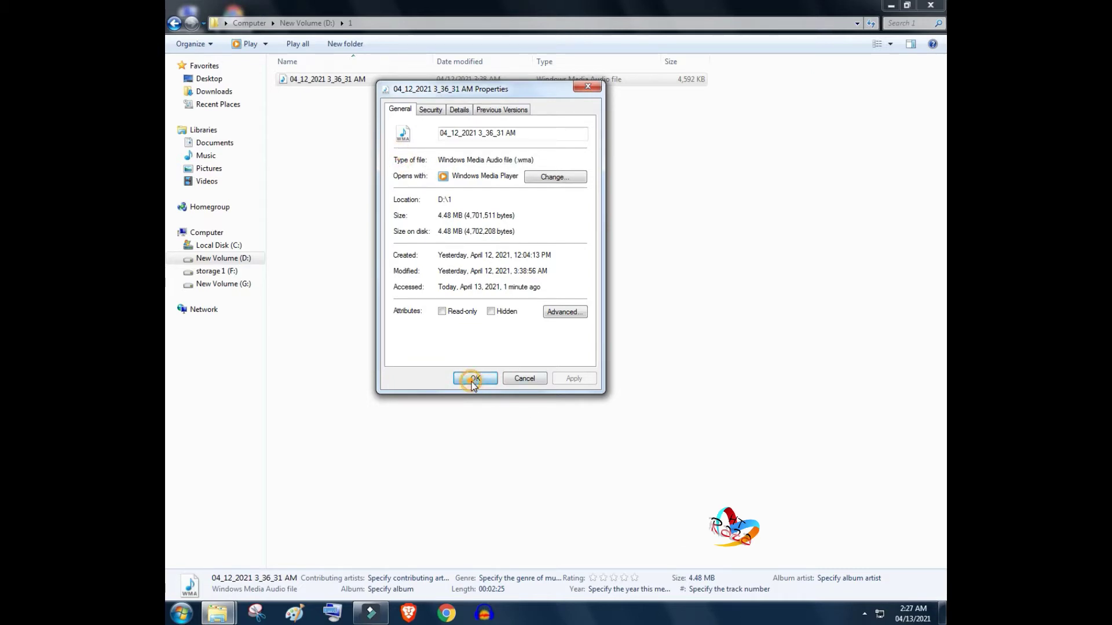
Open 04_12_2021 3_36_31 AM with VLC media player and maximize the player window
right_click(394, 81)
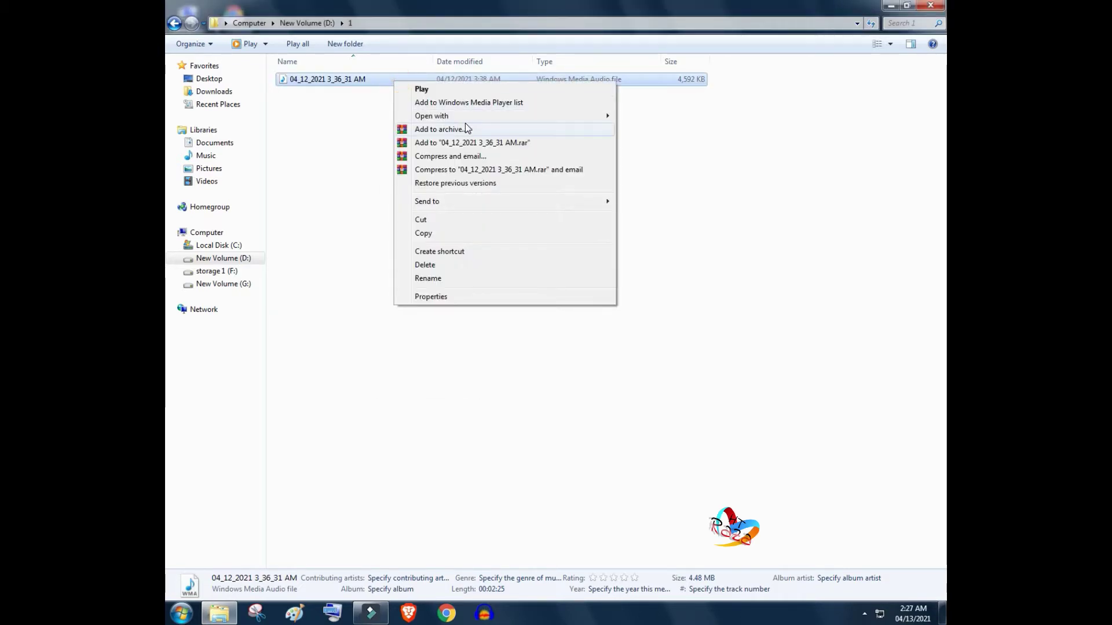
mouse_move(498, 116)
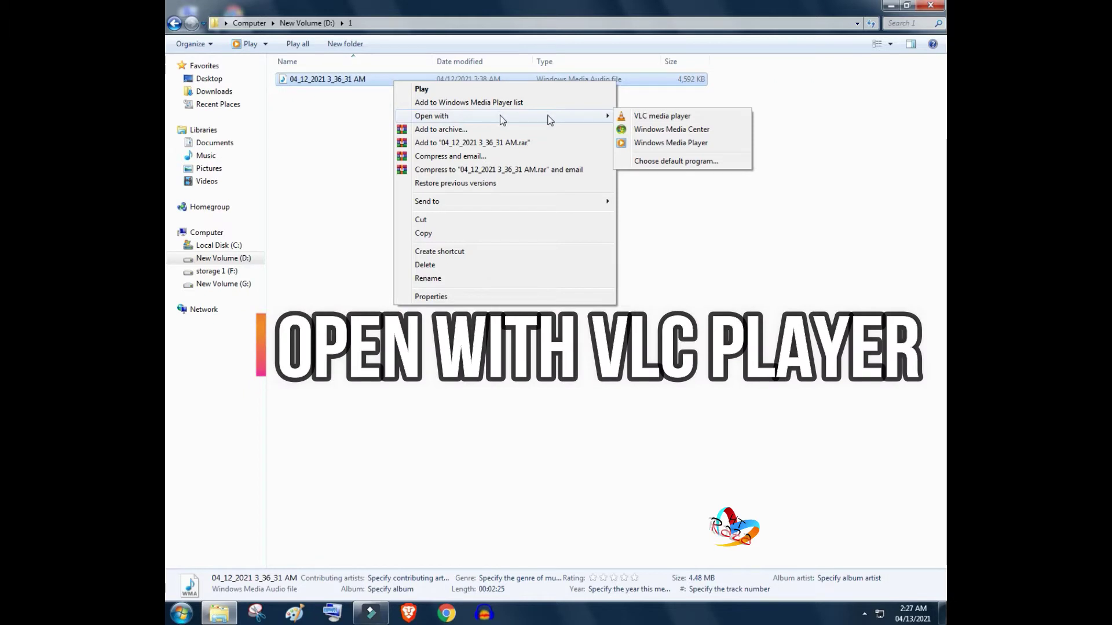
left_click(662, 116)
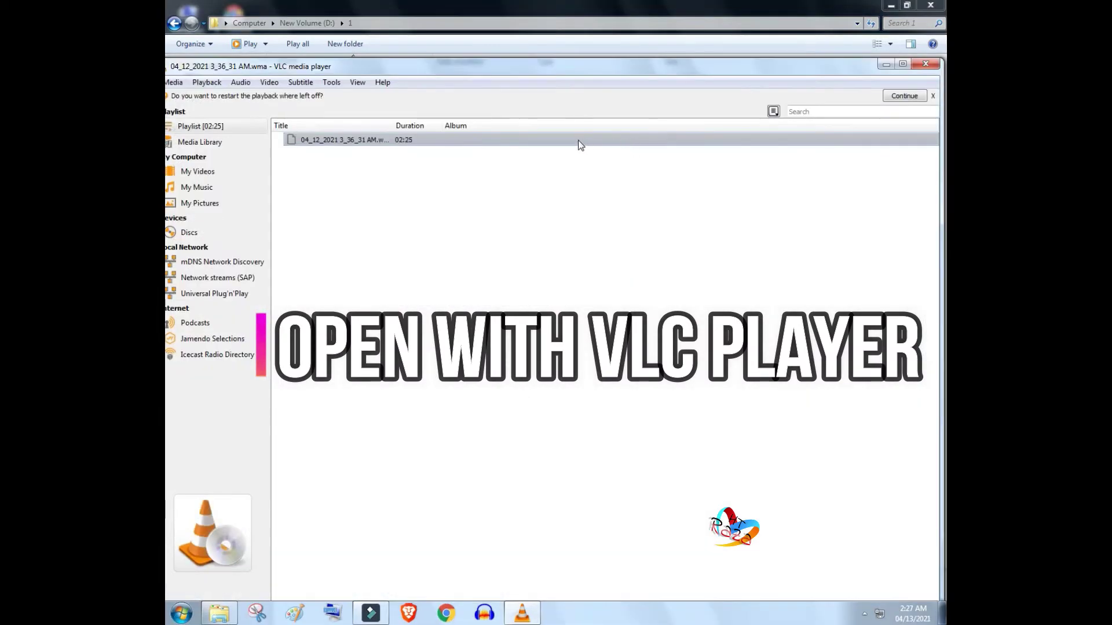
double_click(445, 66)
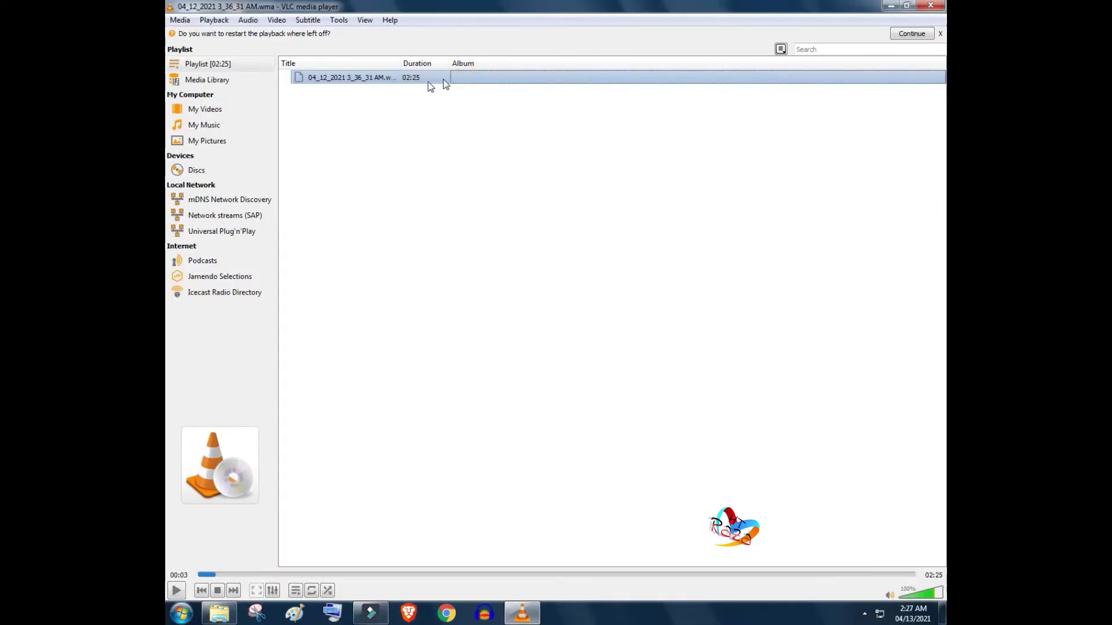
Set up a conversion of the playlist recording with the Audio - MP3 profile and the output displayed
right_click(403, 81)
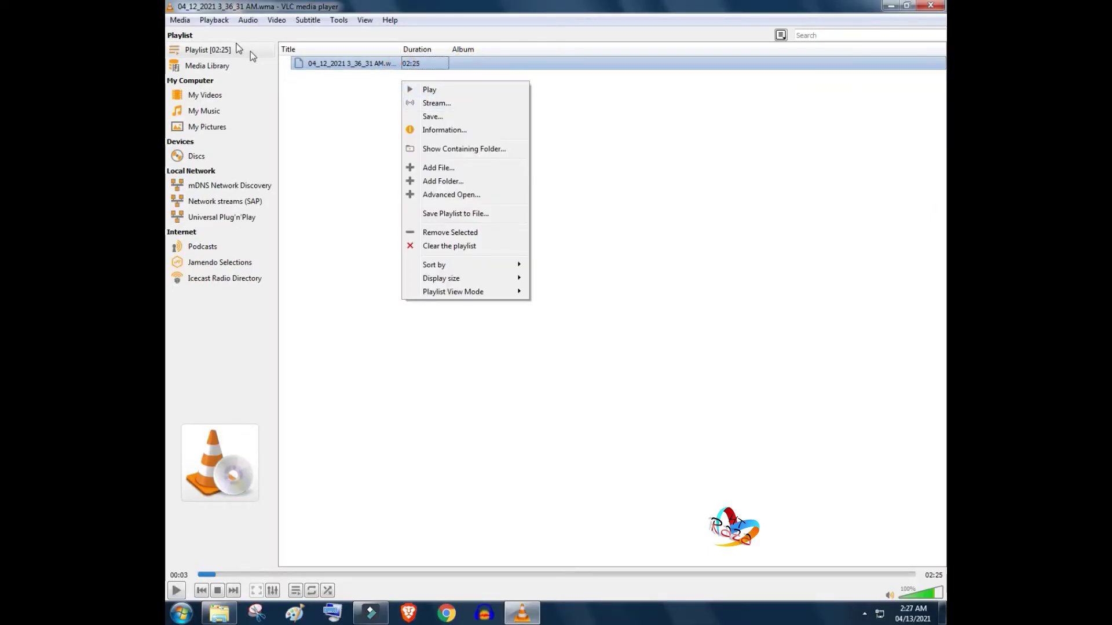
left_click(433, 117)
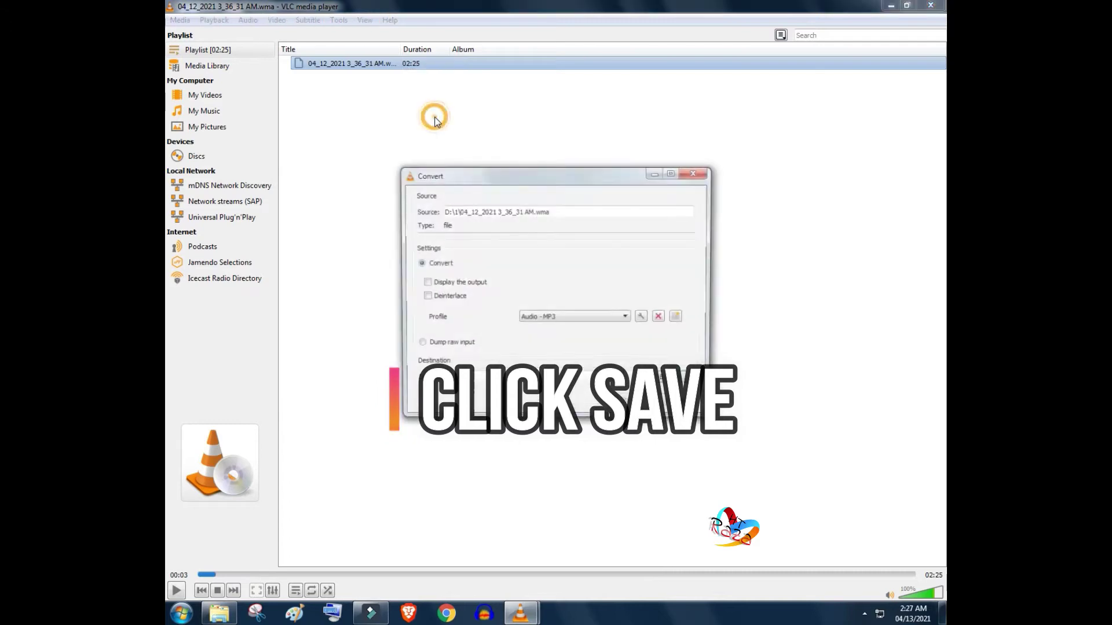
left_click(596, 321)
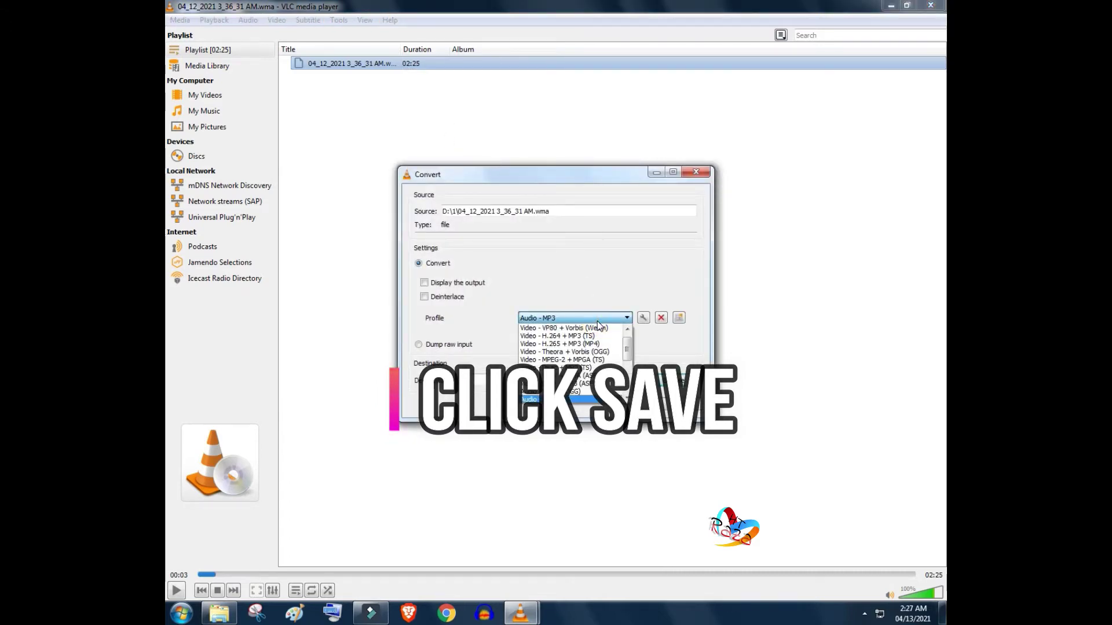
left_click(596, 321)
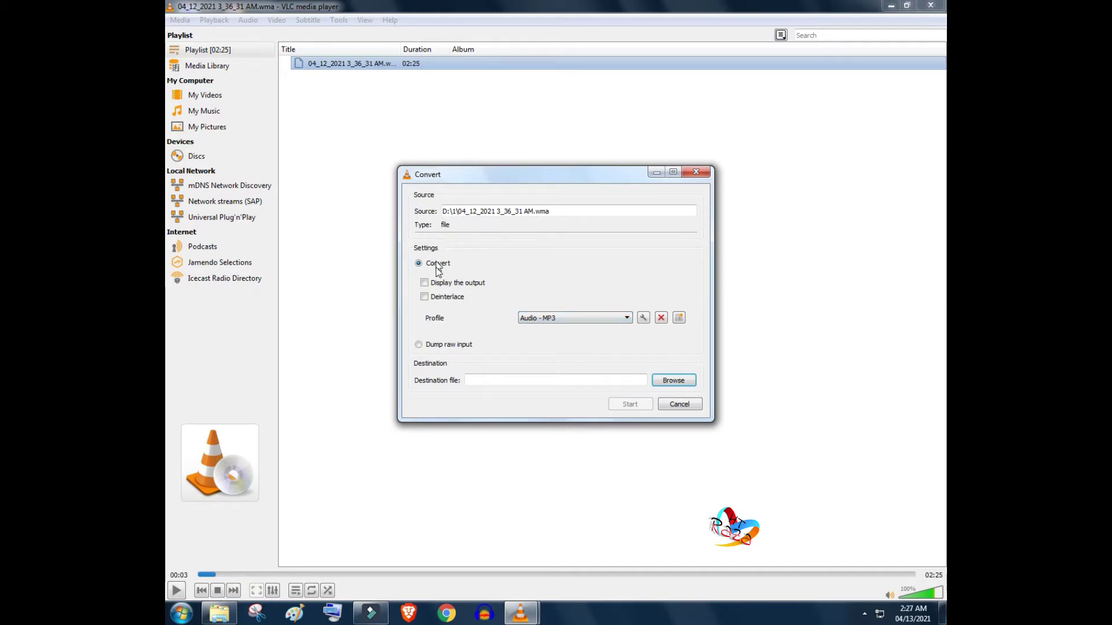
left_click(433, 284)
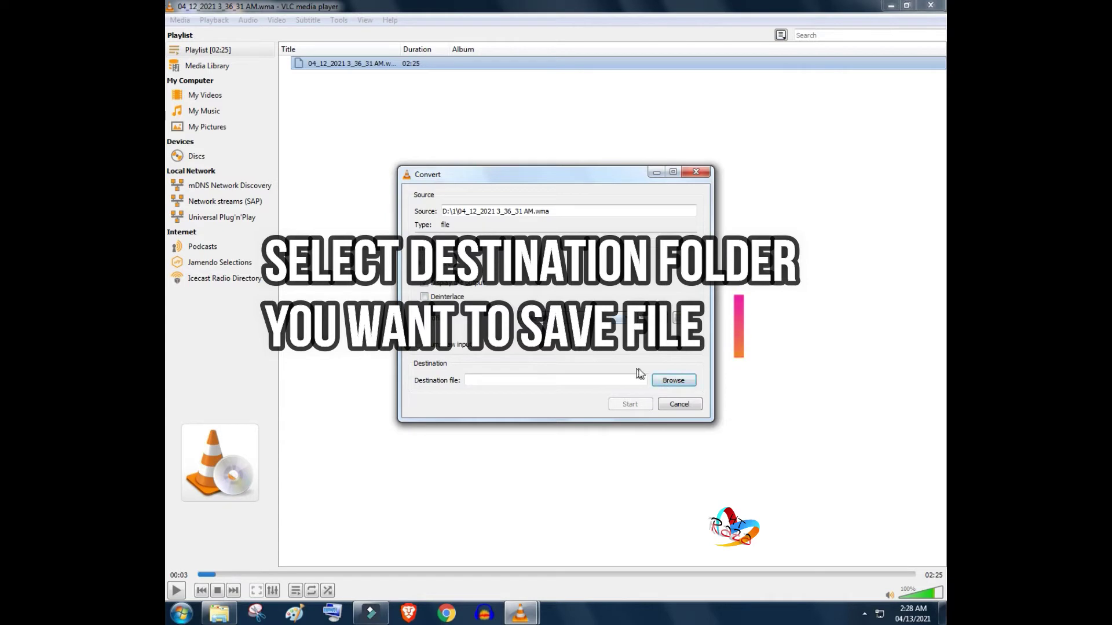
Set the destination file to "converted mp3" in folder D:\1 and start the conversion
left_click(673, 380)
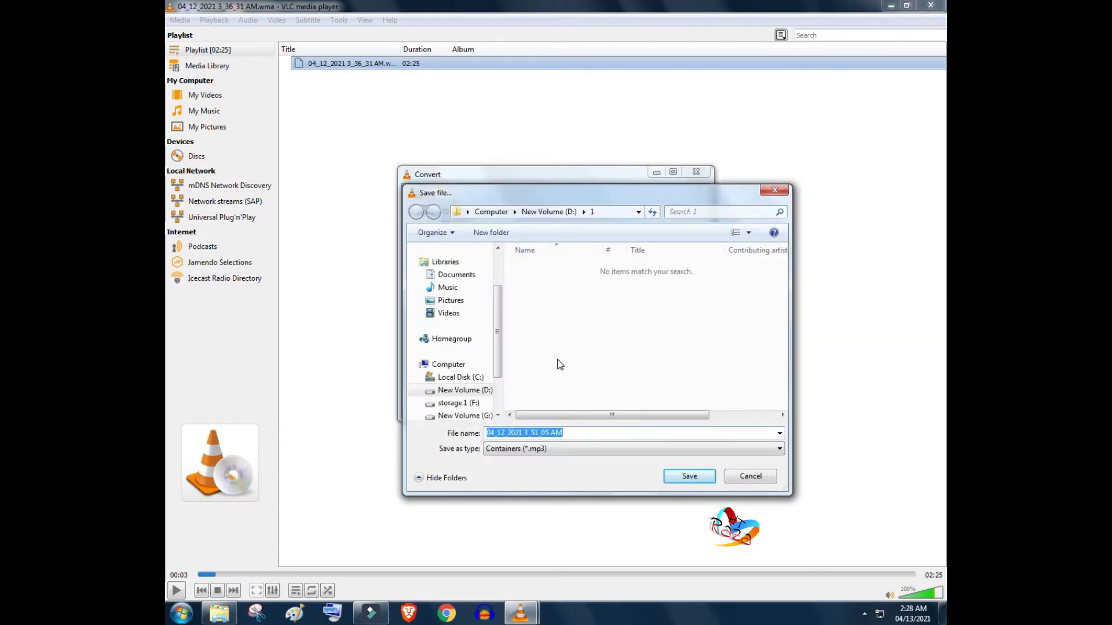
left_click(608, 433)
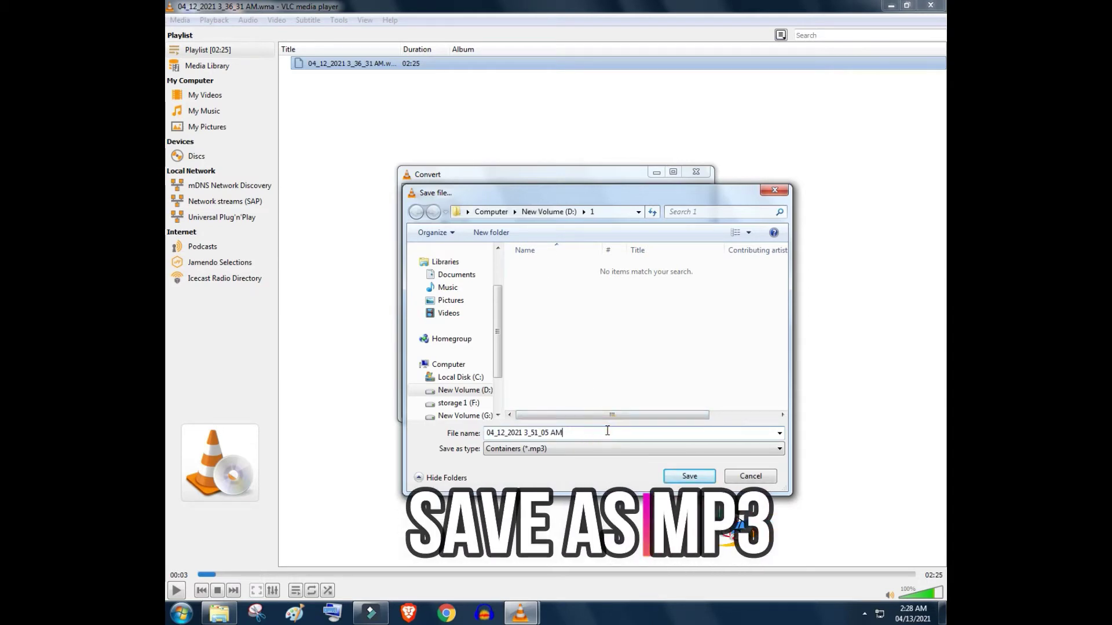
key("ctrl+a")
type("conv")
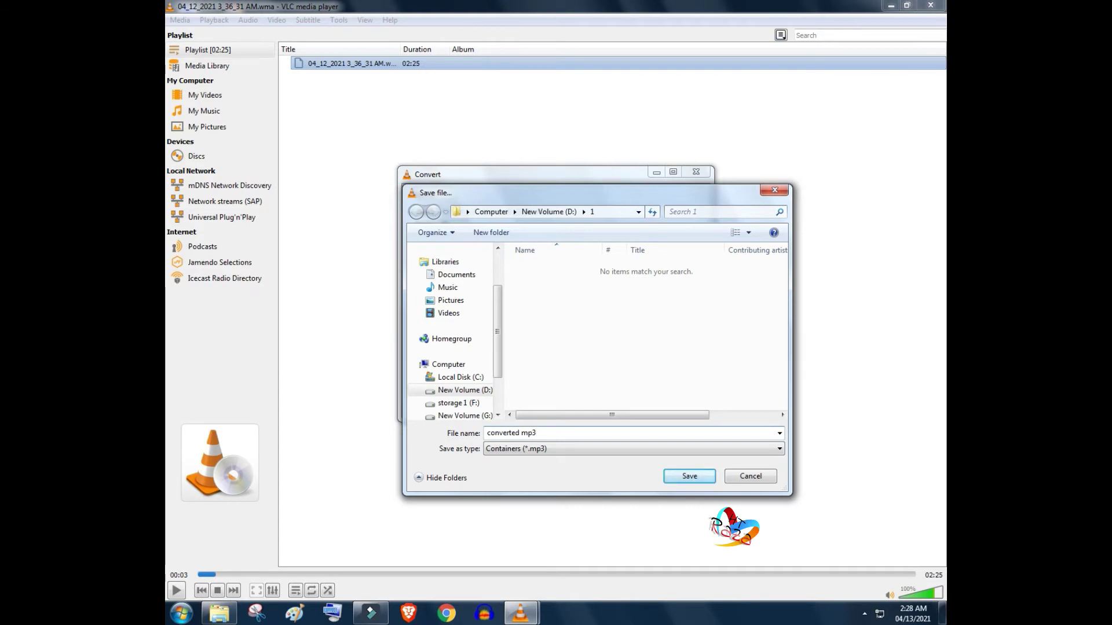
key("Return")
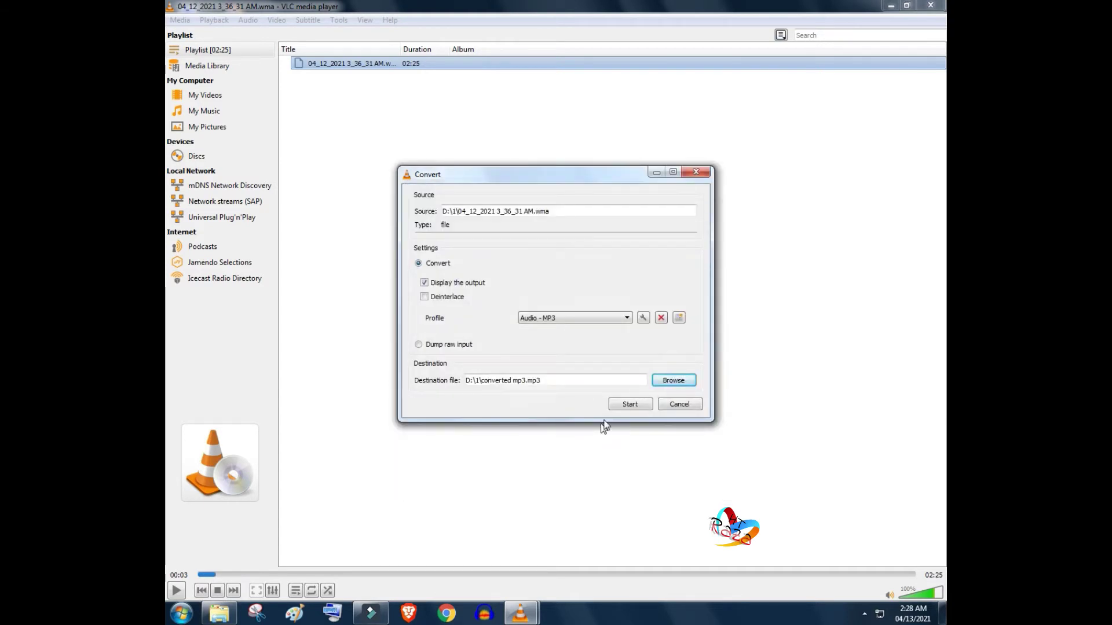
left_click(620, 408)
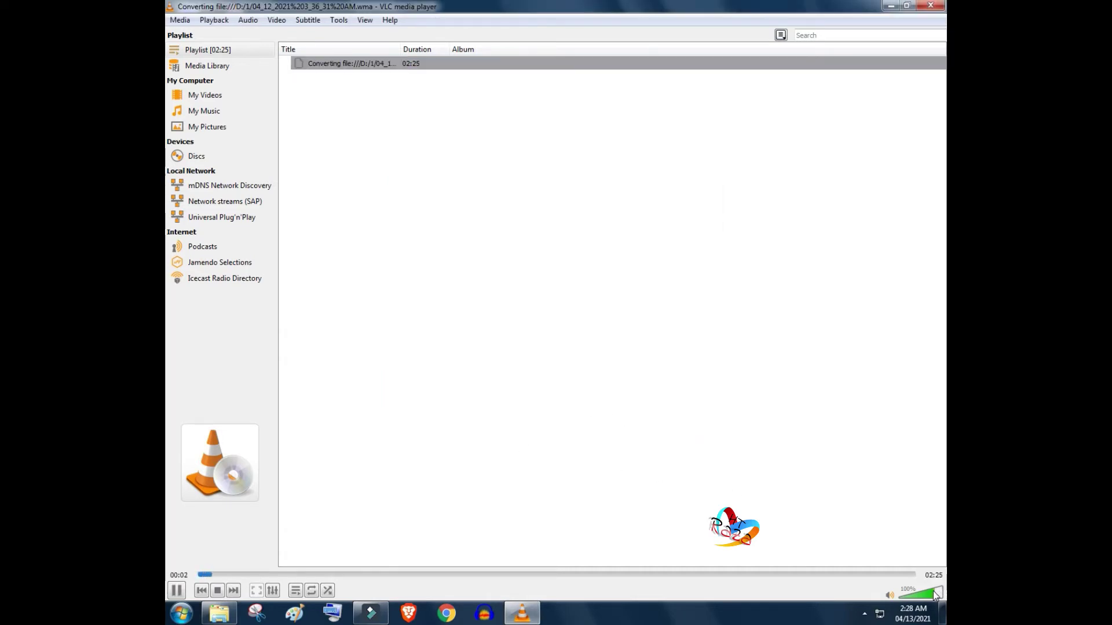
Lower the playback volume to 92% and skip forward through the recording's conversion to its end
left_click_drag(933, 592, 931, 593)
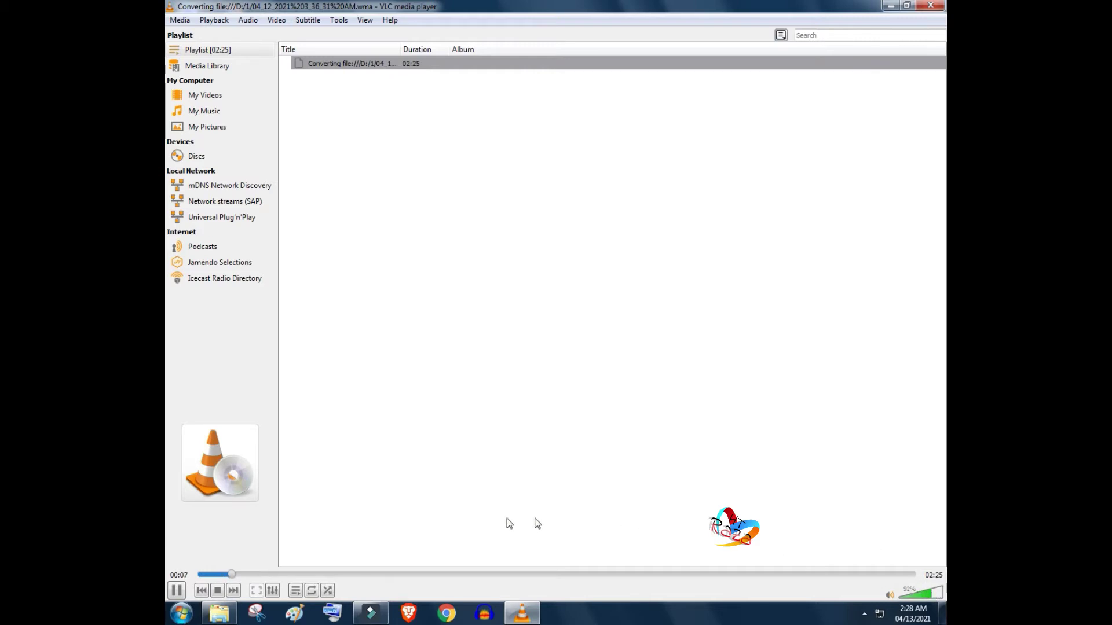
left_click(253, 577)
left_click(342, 573)
left_click(382, 575)
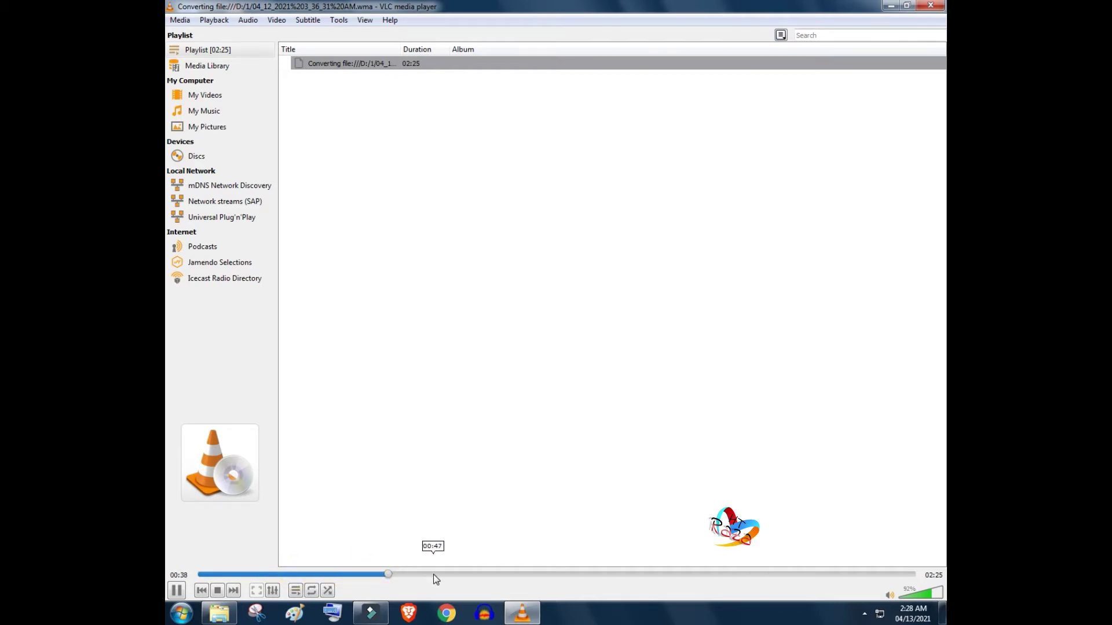
left_click(458, 574)
left_click(519, 574)
left_click(570, 575)
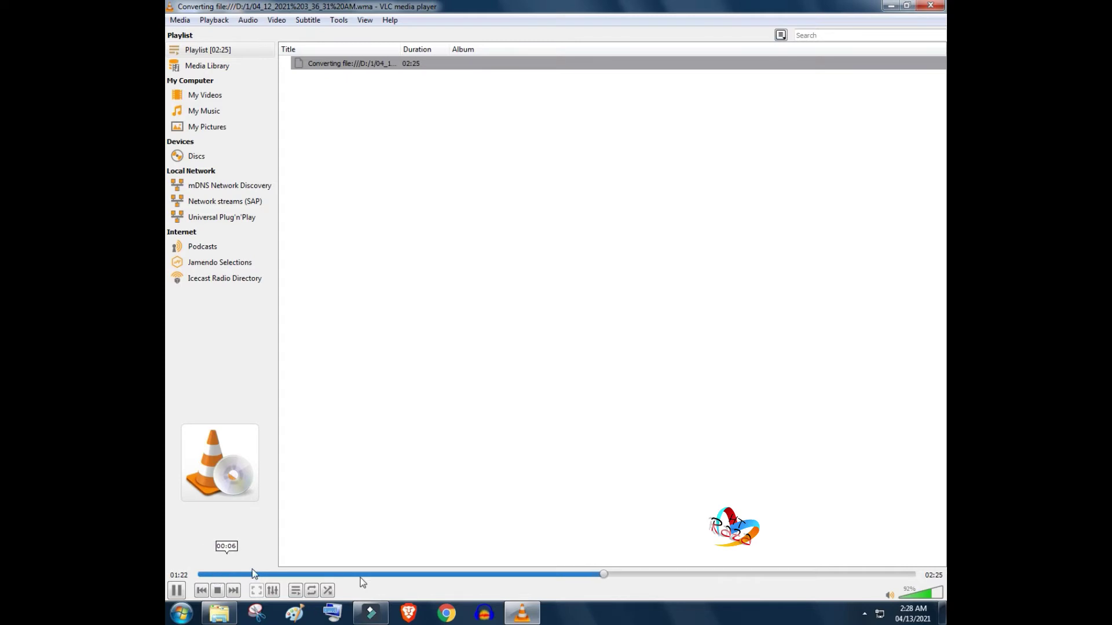
left_click(712, 575)
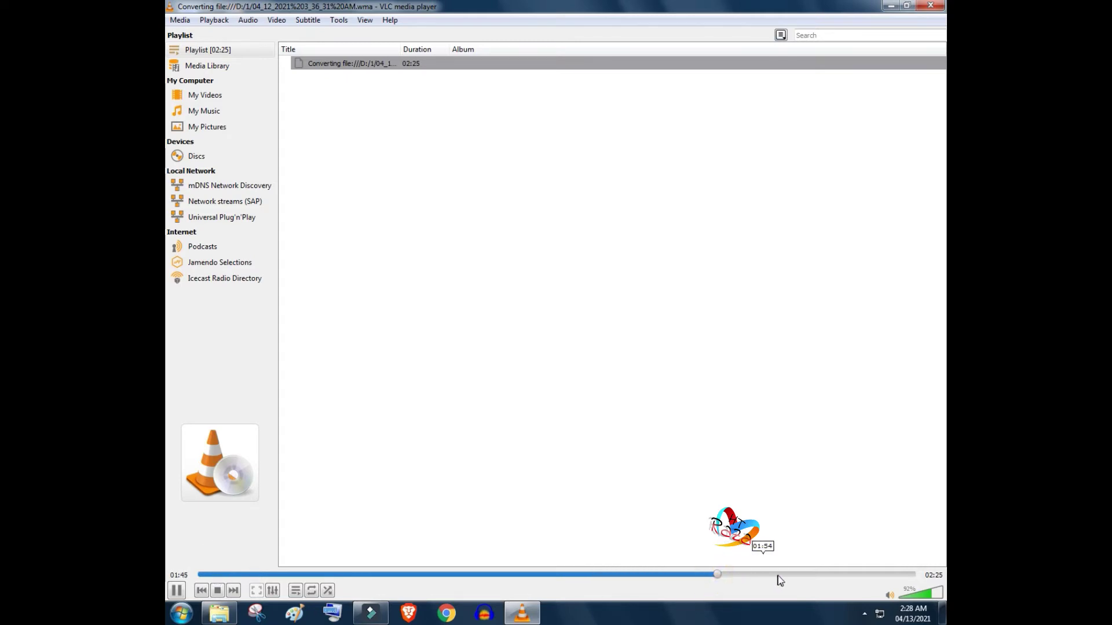
left_click(883, 577)
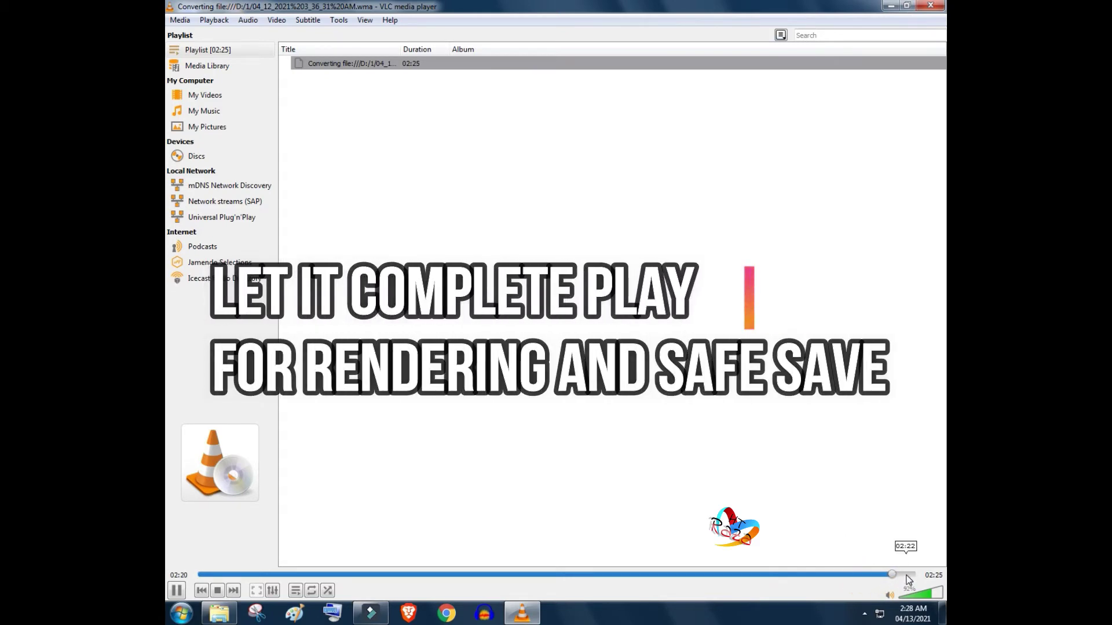
left_click(905, 576)
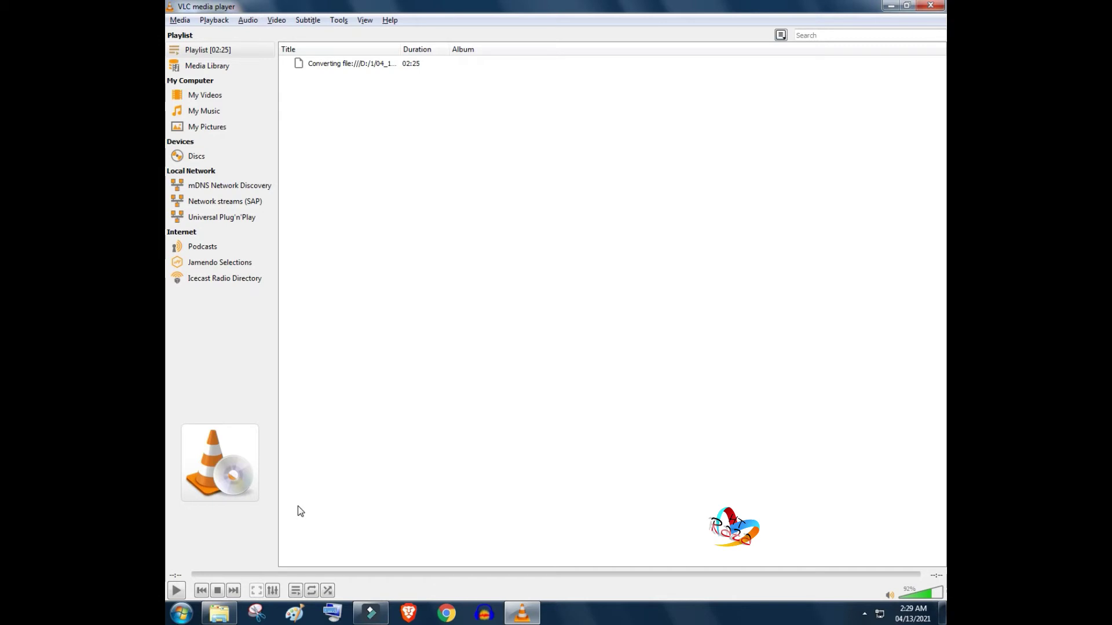
Switch to folder D:\1 and examine the file type and size of converted mp3 in its properties
key("alt+Tab")
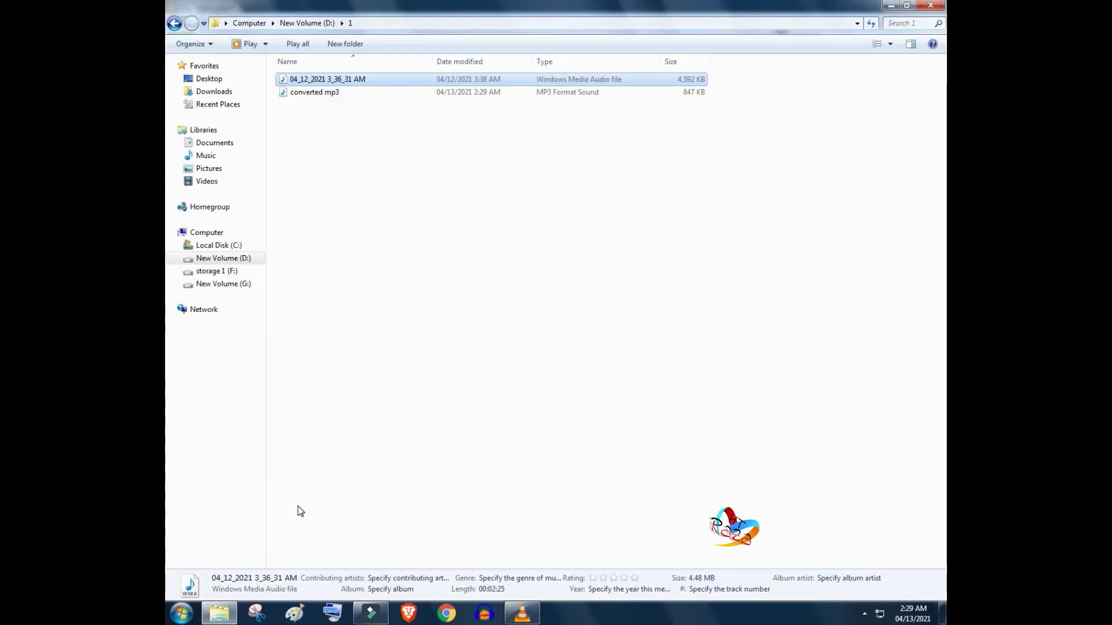
left_click(316, 102)
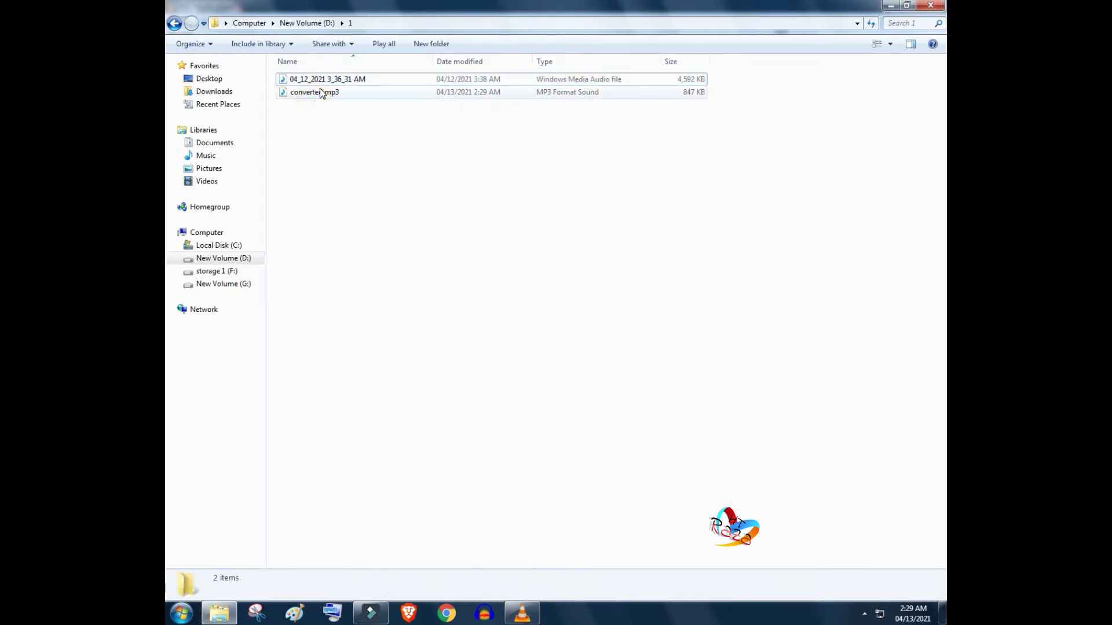
right_click(321, 93)
left_click(366, 301)
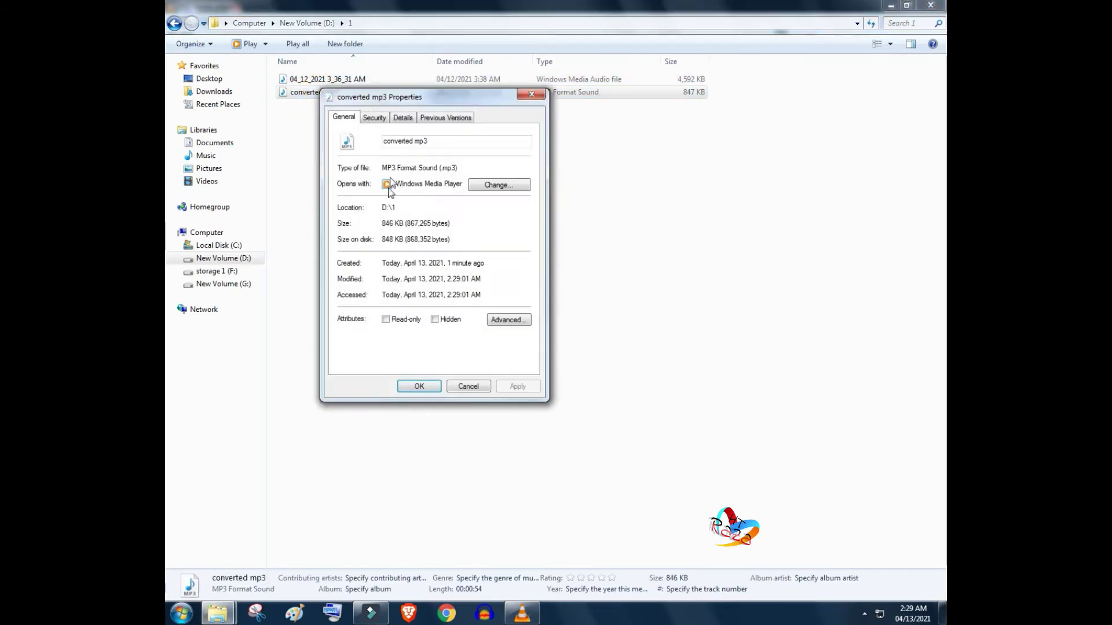
left_click_drag(382, 169, 457, 168)
left_click_drag(381, 224, 407, 225)
left_click(407, 239)
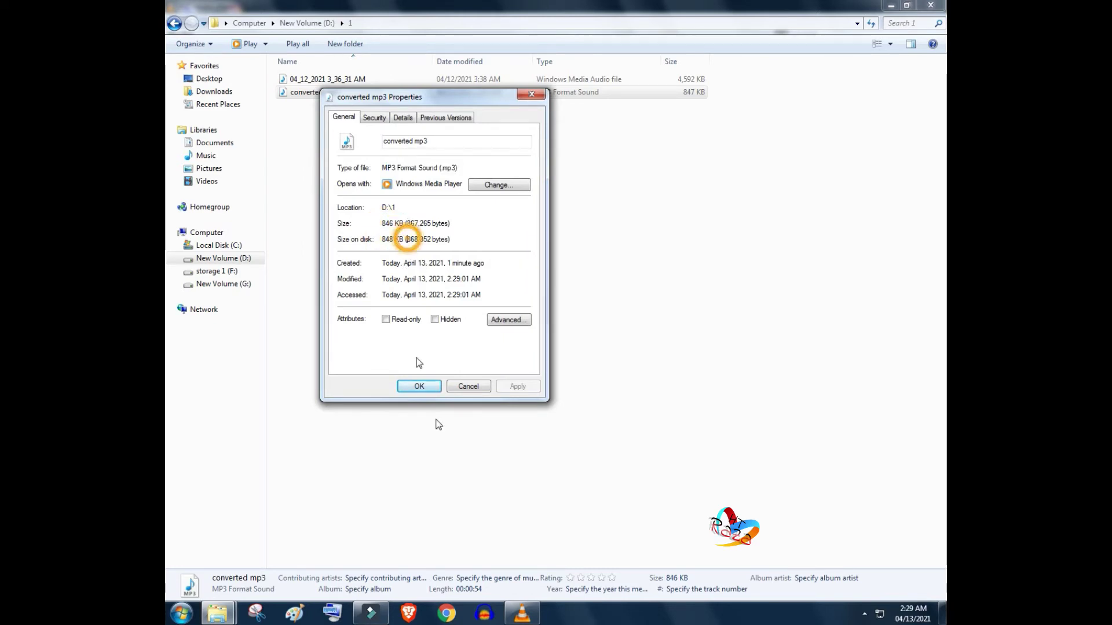
Launch Audacity, close the file's properties and move the Audacity window below the two audio files
left_click(492, 606)
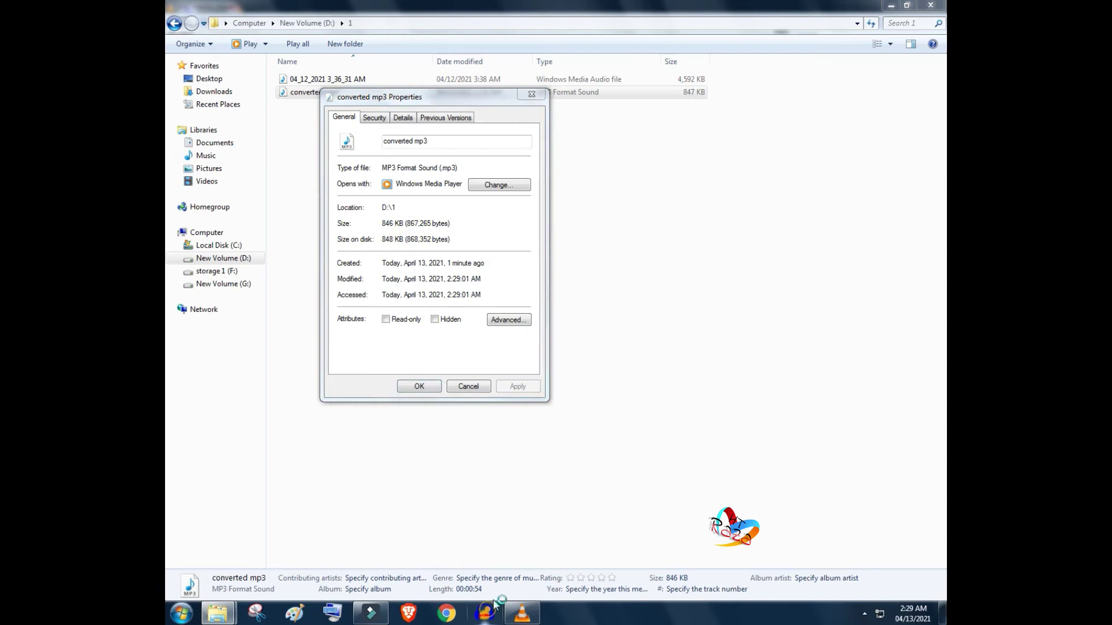
left_click(483, 386)
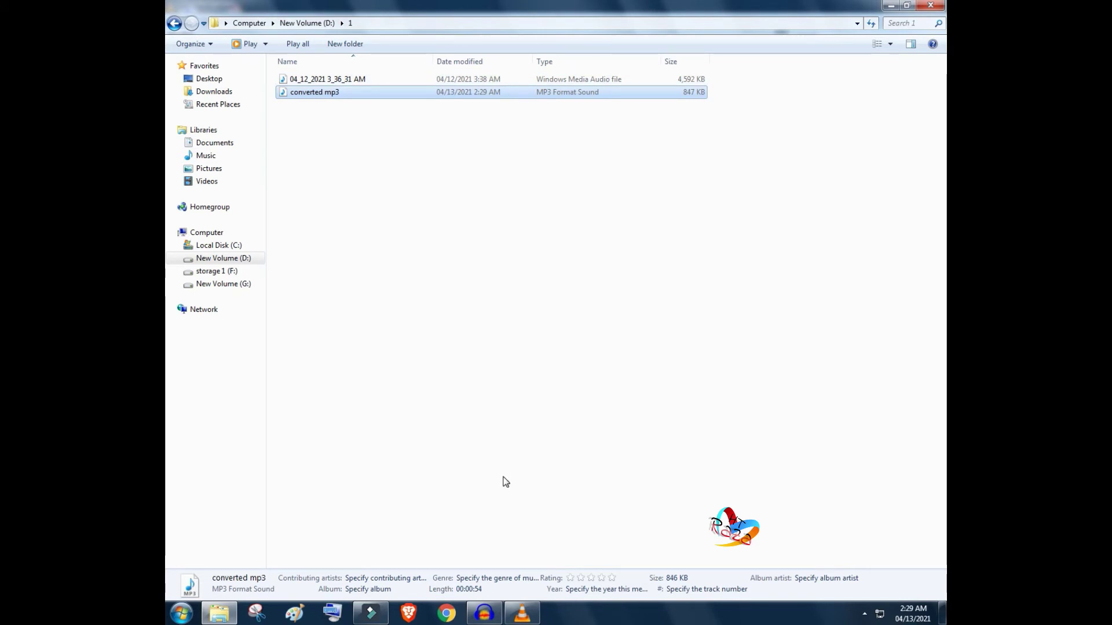
left_click(484, 613)
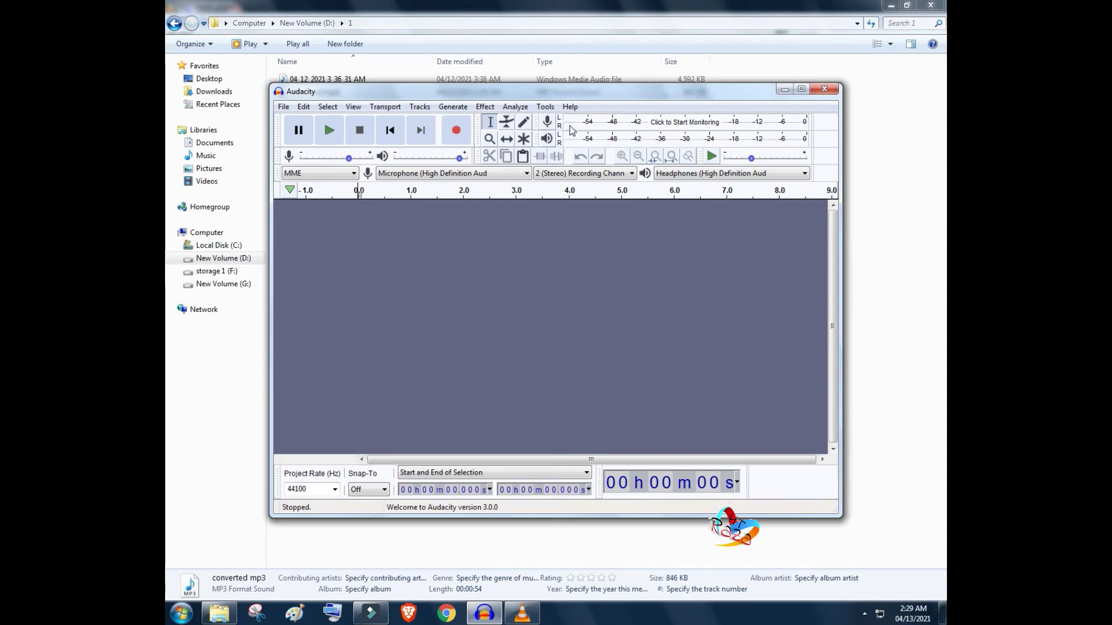
left_click_drag(579, 98, 544, 200)
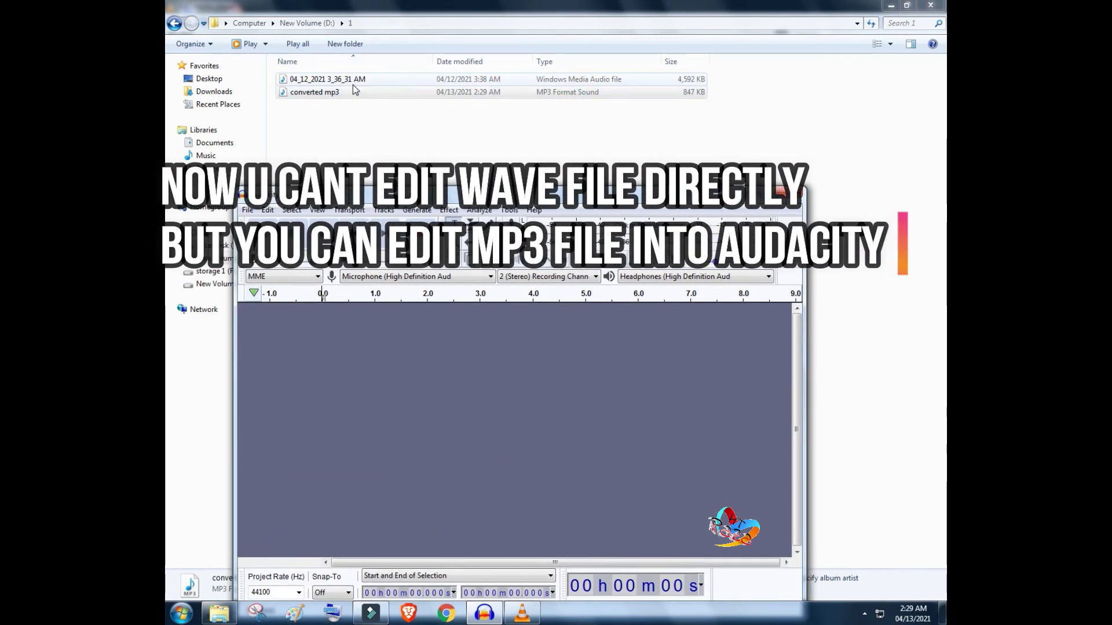
Try to import 04_12_2021 3_36_31 AM into Audacity, and import converted mp3 from the same folder instead
left_click_drag(356, 82, 402, 362)
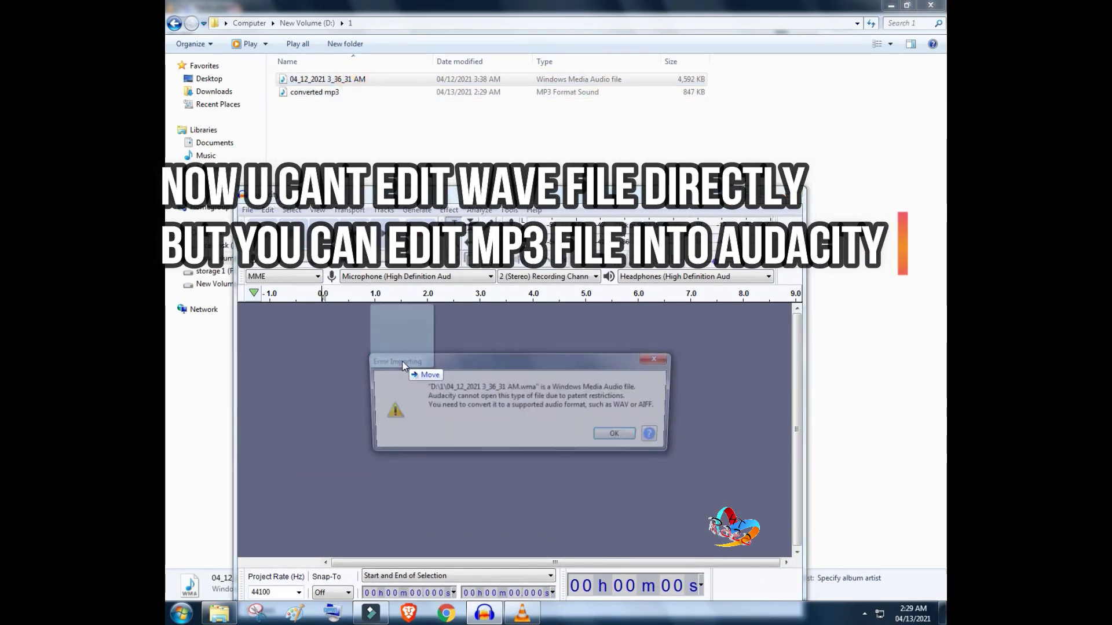
left_click(609, 439)
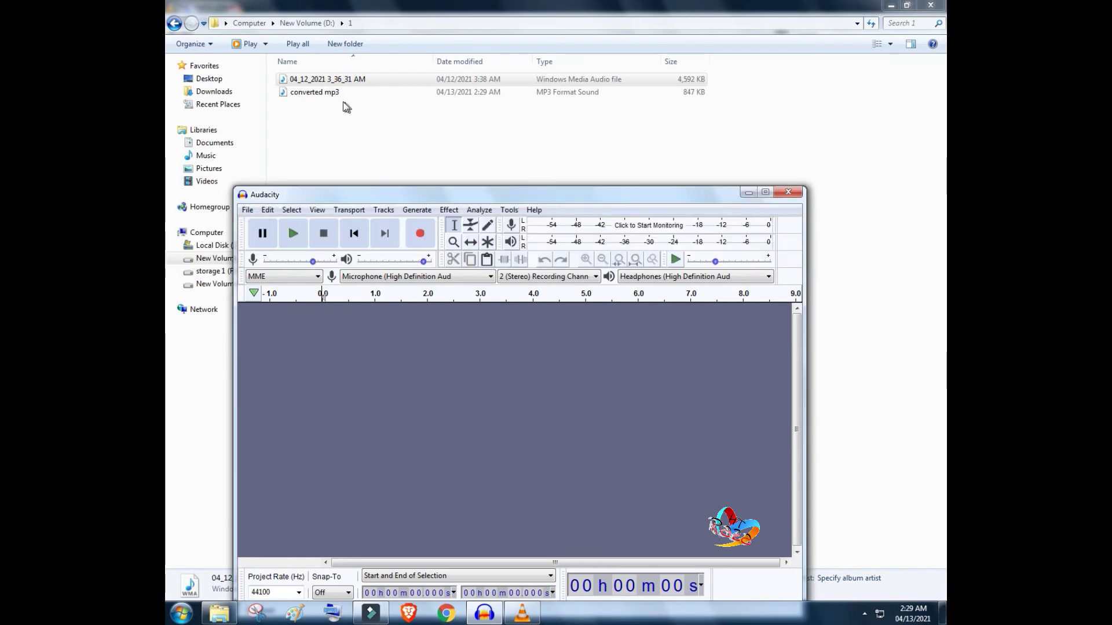
left_click_drag(338, 93, 379, 343)
Capture a Noise Reduction profile from the quiet passage between about 33.6 and 36.5 seconds
left_click(458, 352)
left_click_drag(442, 351, 629, 343)
left_click(600, 326)
double_click(597, 325)
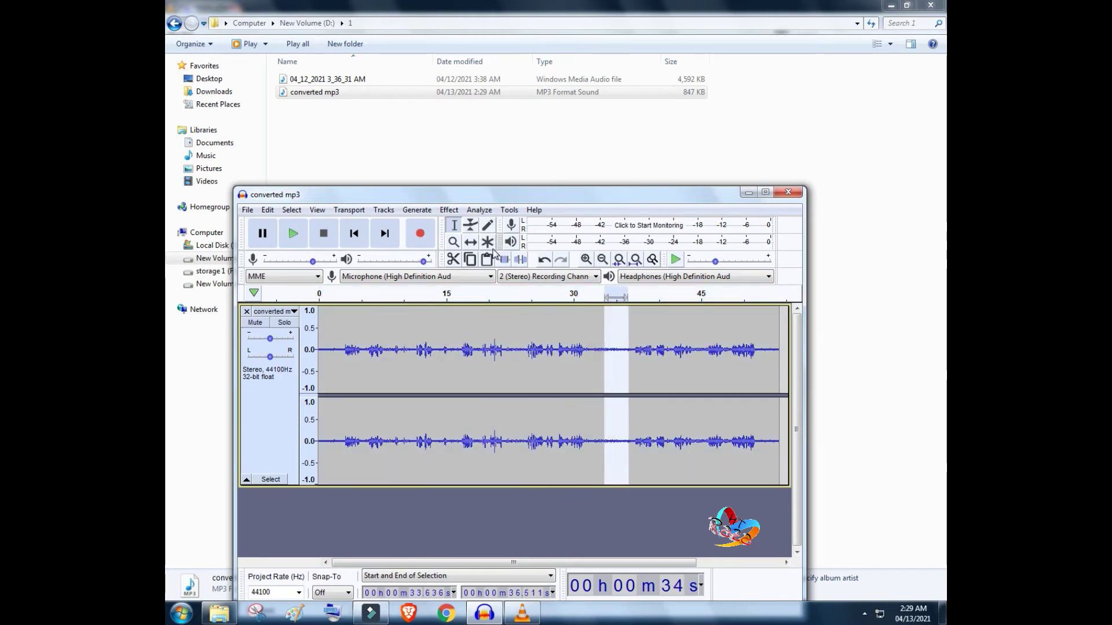
left_click(449, 211)
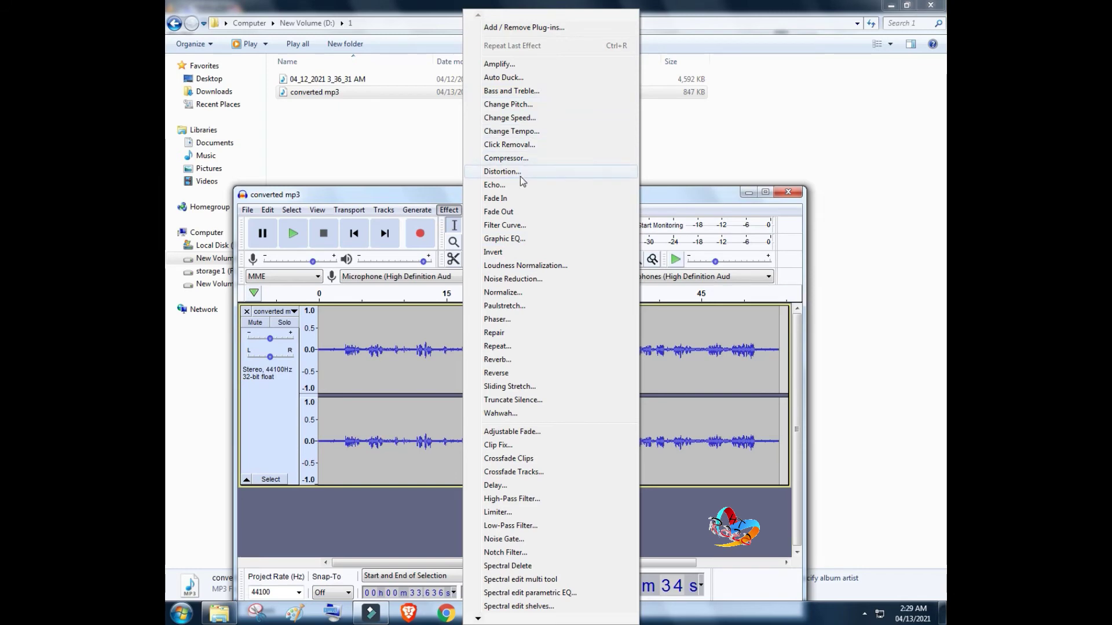
left_click(512, 278)
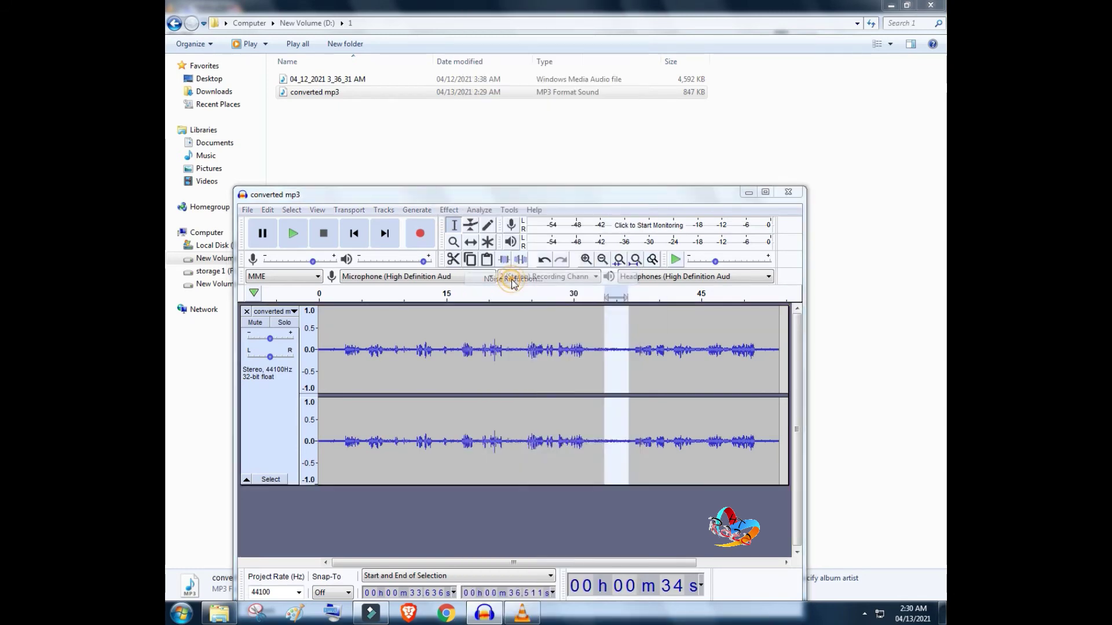
left_click(518, 349)
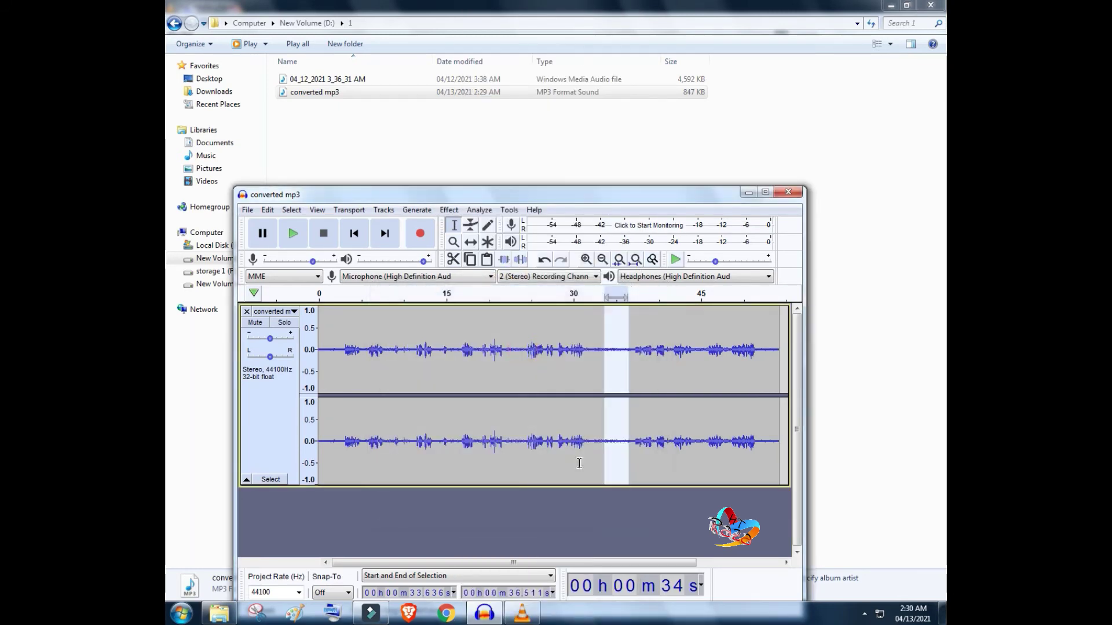
Apply Noise Reduction to the entire converted mp3 track
left_click(461, 357)
key("ctrl+a")
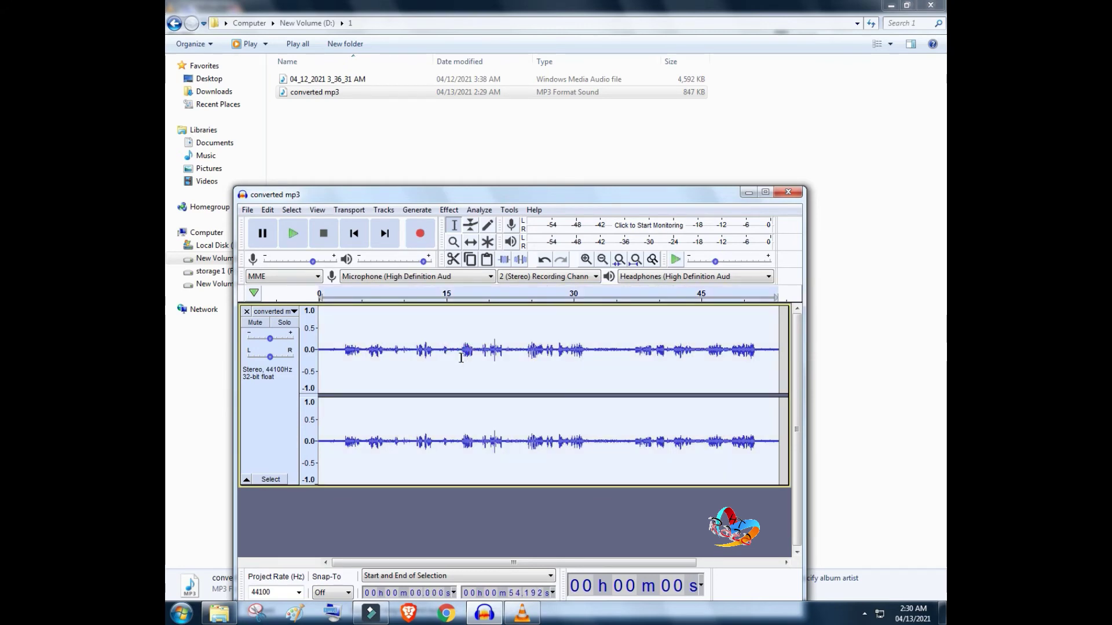
left_click(449, 210)
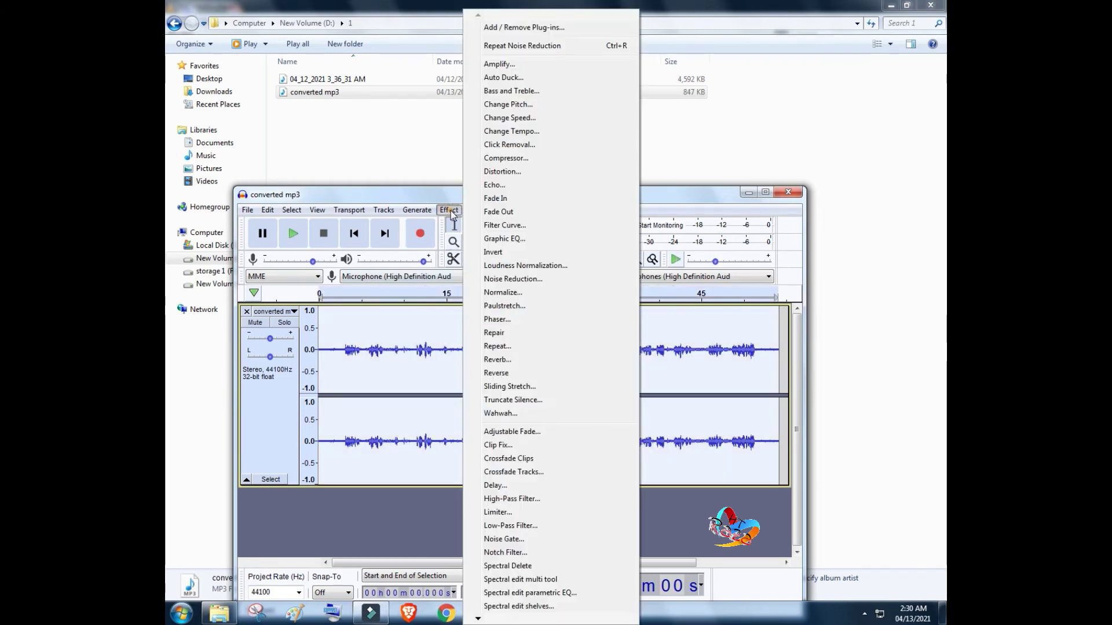
left_click(506, 279)
left_click(561, 507)
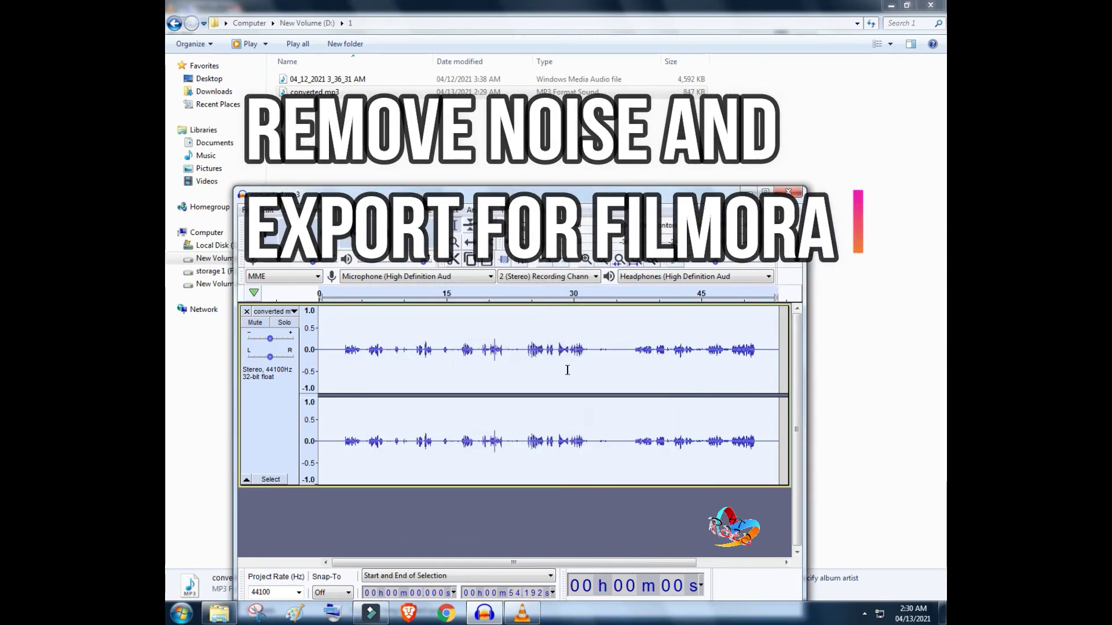
Export the cleaned track as an MP3 named "converted mp3 finale" in folder 1, leaving the metadata tags empty
left_click(247, 209)
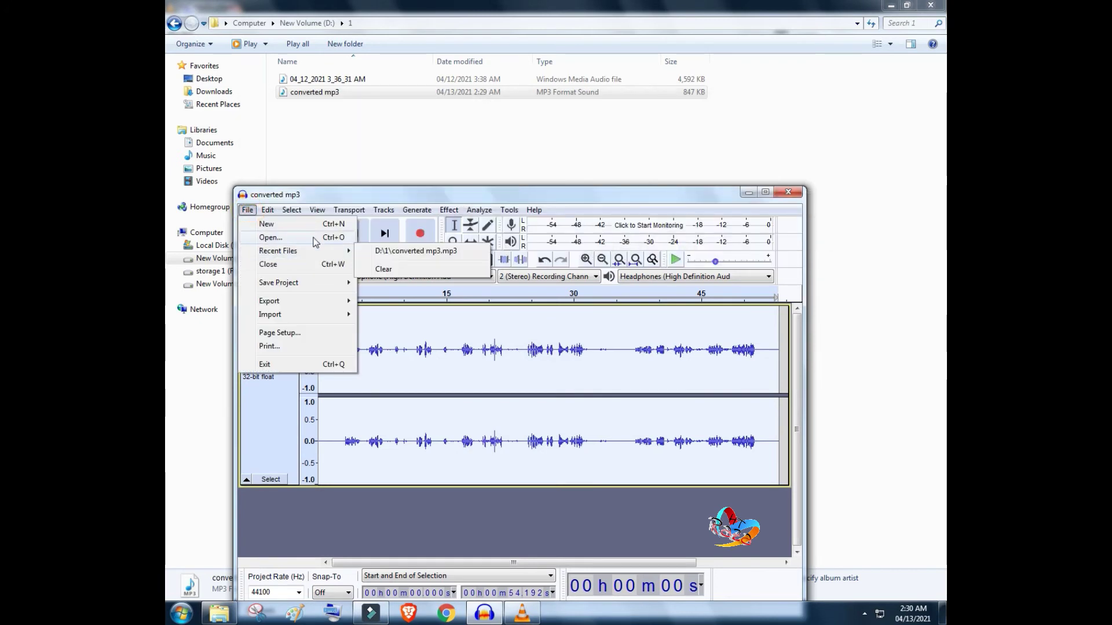
mouse_move(342, 254)
mouse_move(329, 302)
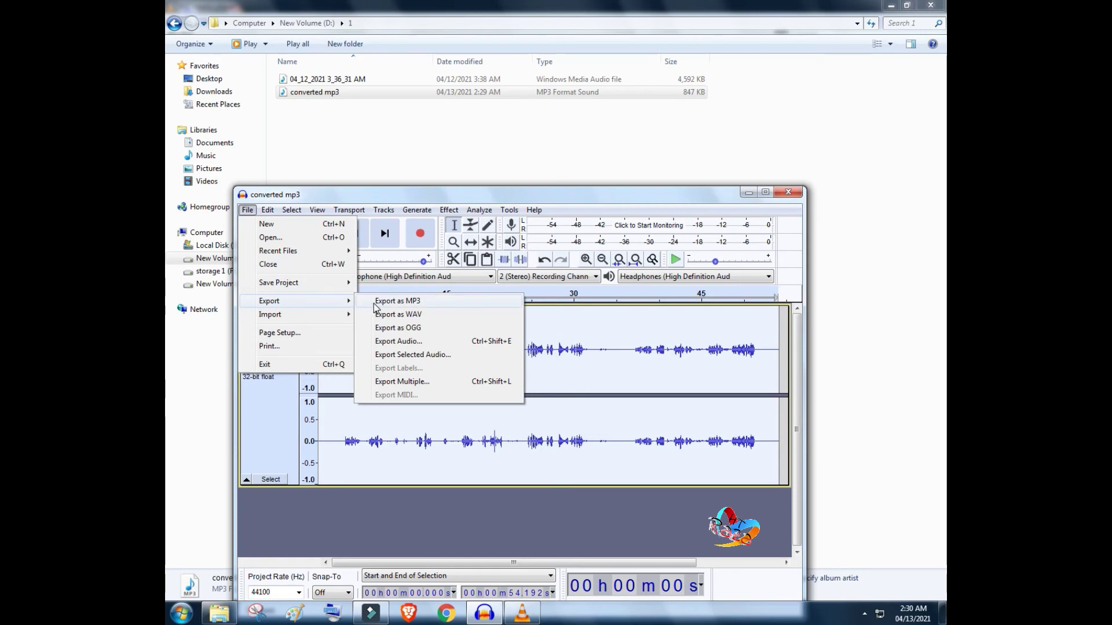
left_click(397, 301)
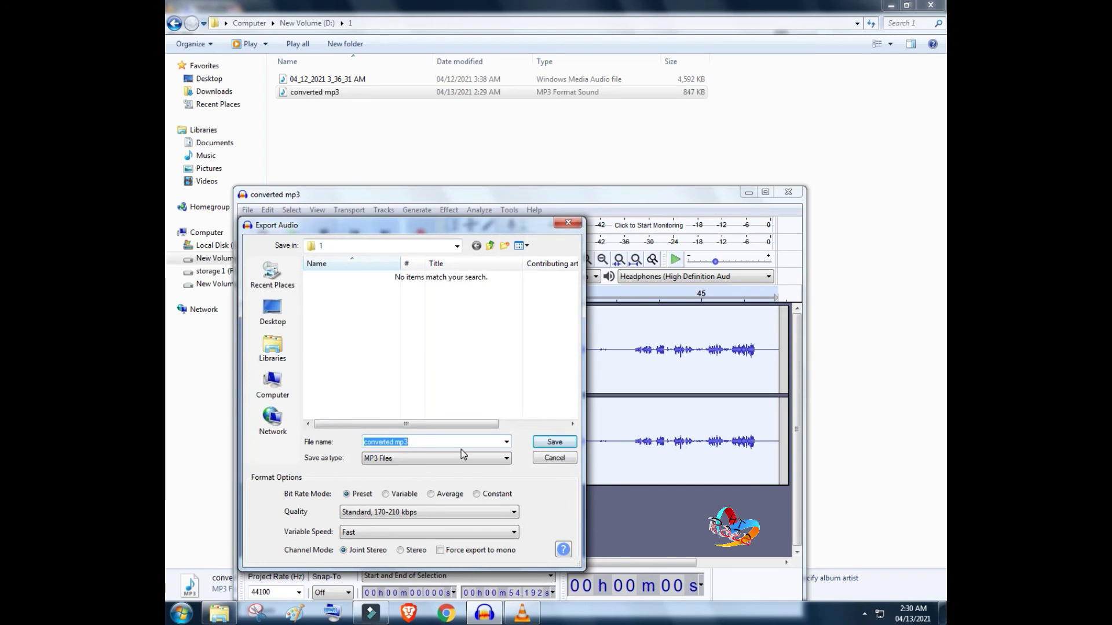
left_click(474, 441)
type("finale")
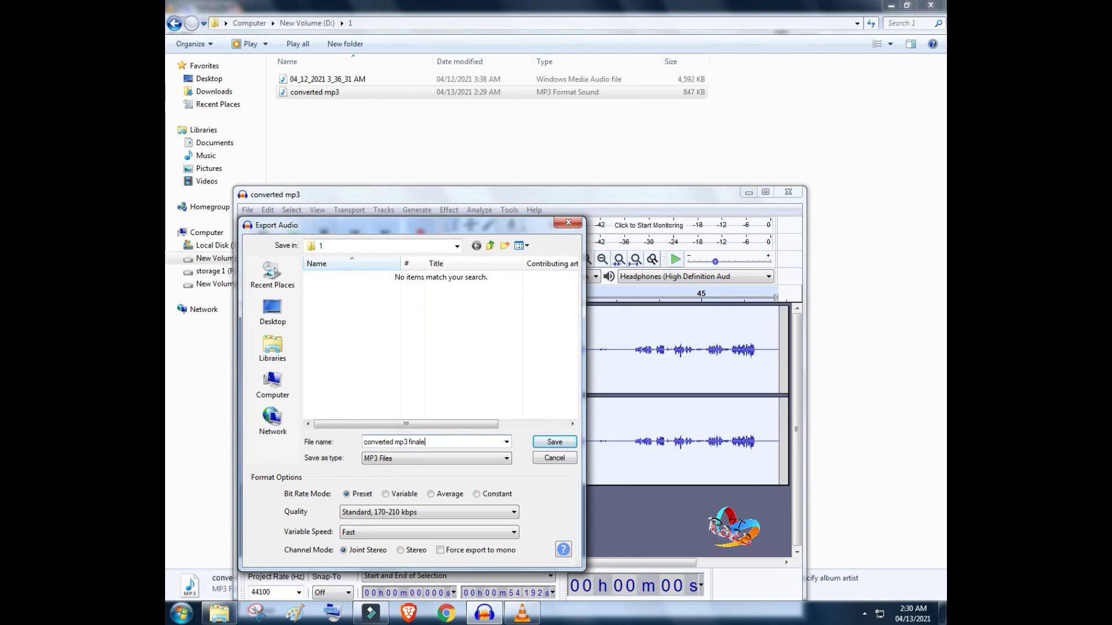
left_click(554, 441)
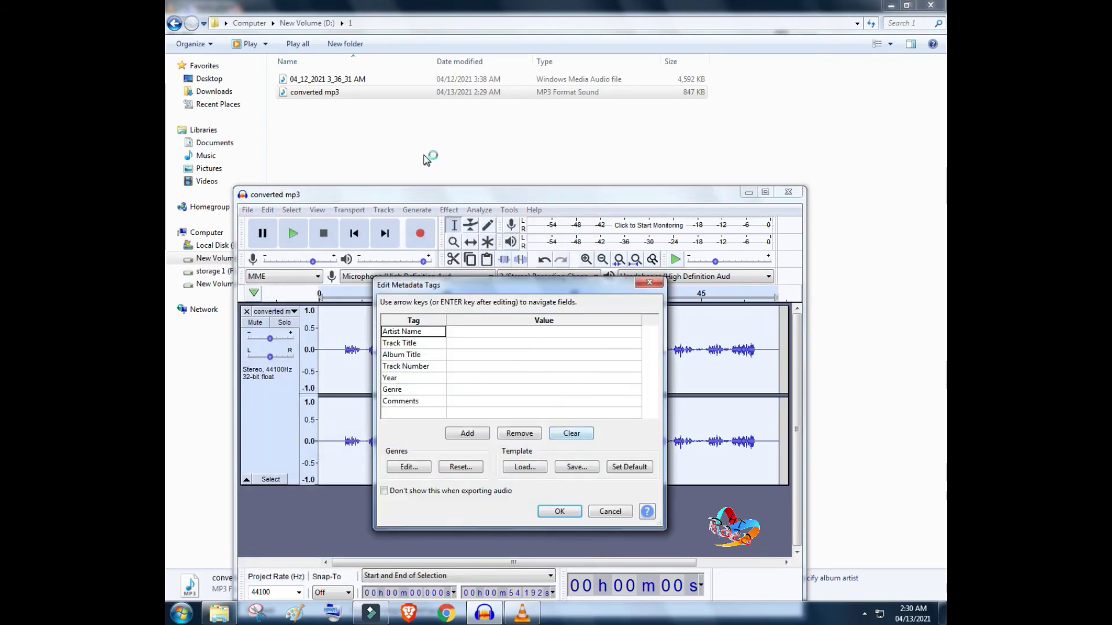
left_click(551, 512)
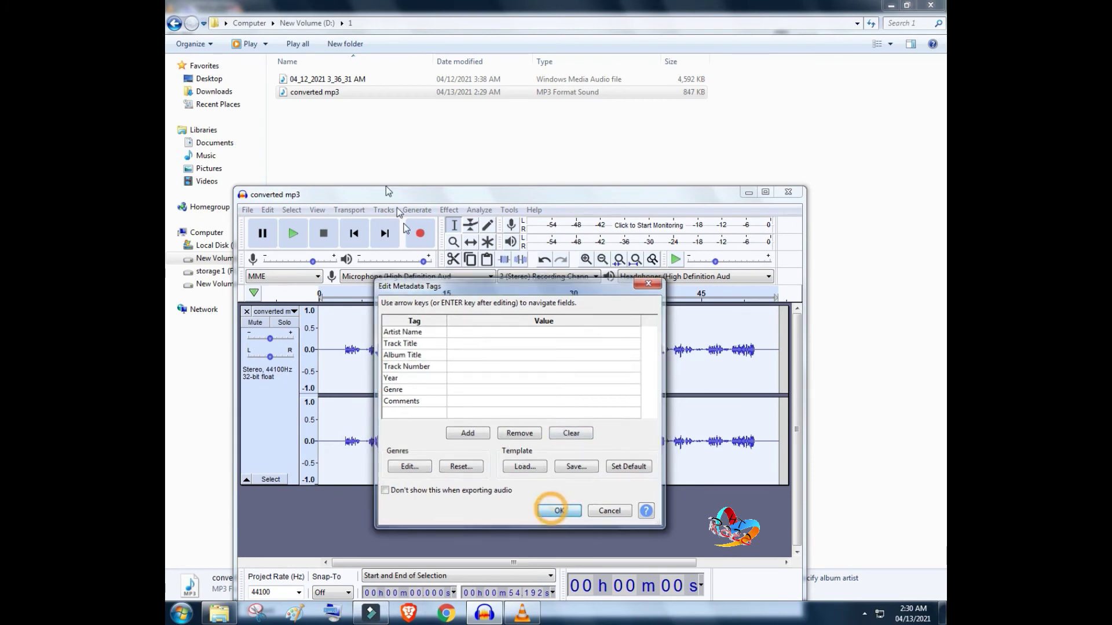
Refresh folder D:\1 to look for the exported file
left_click(364, 144)
right_click(363, 143)
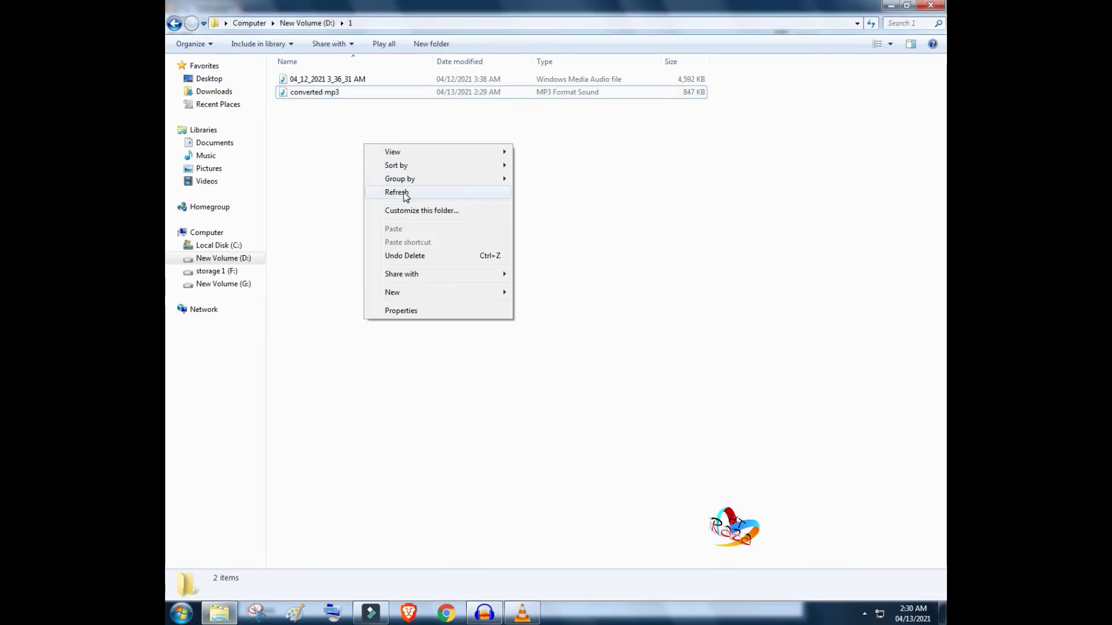
left_click(398, 192)
Switch to Audacity and start another MP3 export of the cleaned track, choosing folder 1 on New Volume (D:) as its destination
key("alt+Tab")
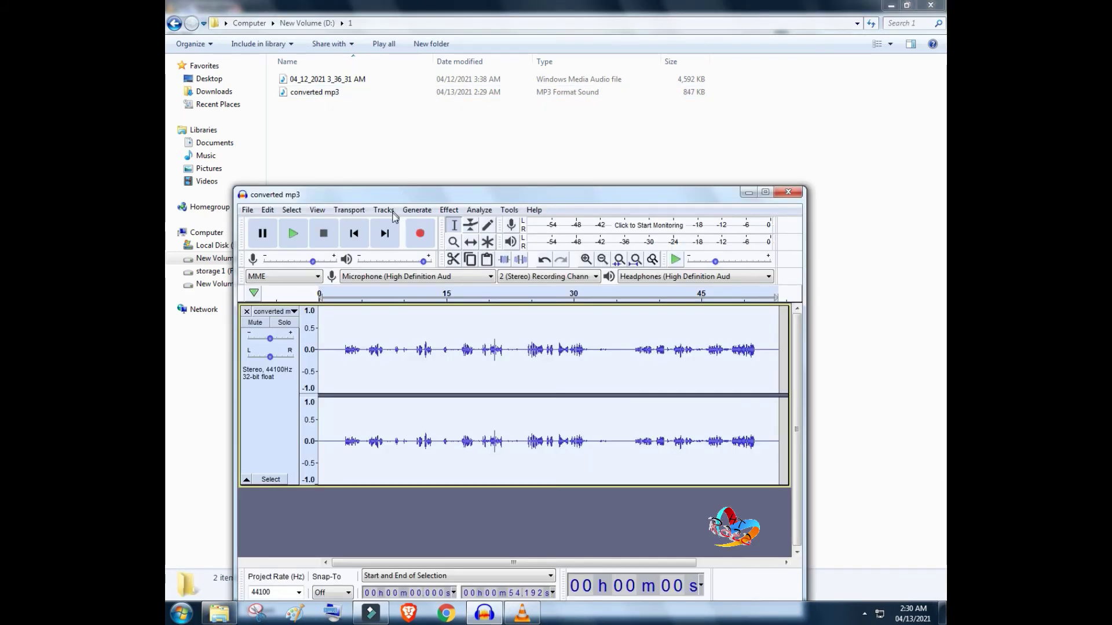
left_click(247, 211)
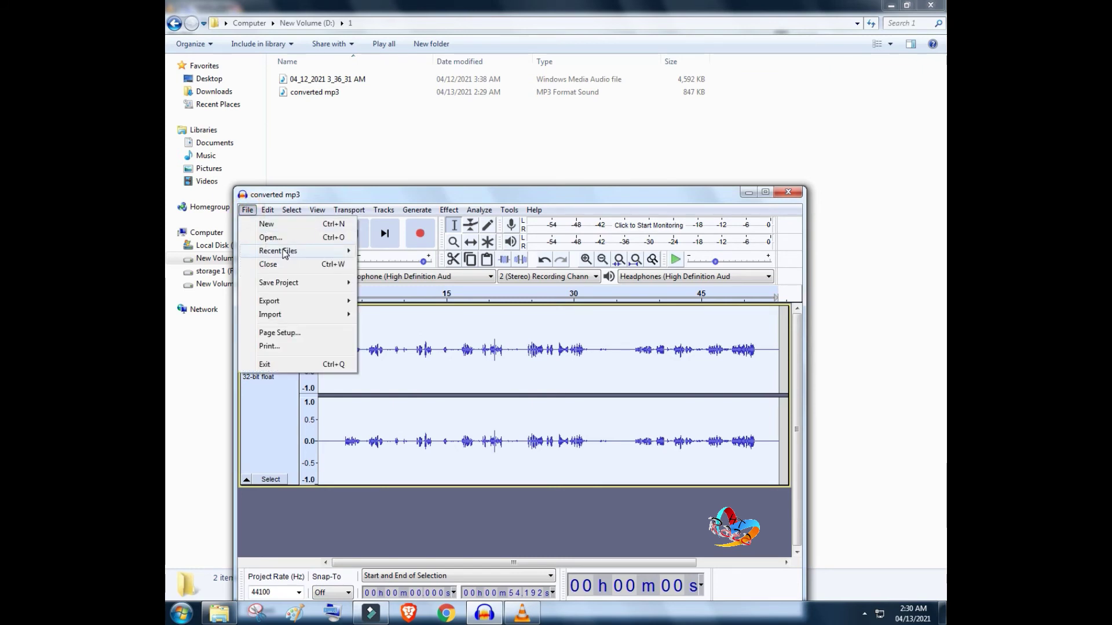
mouse_move(294, 301)
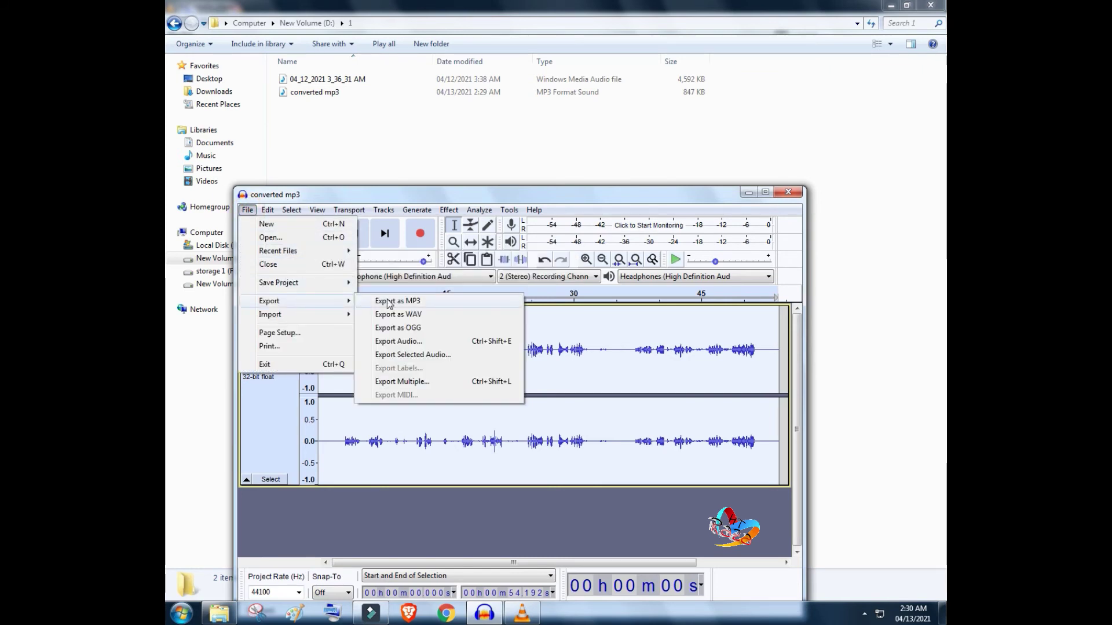
left_click(388, 302)
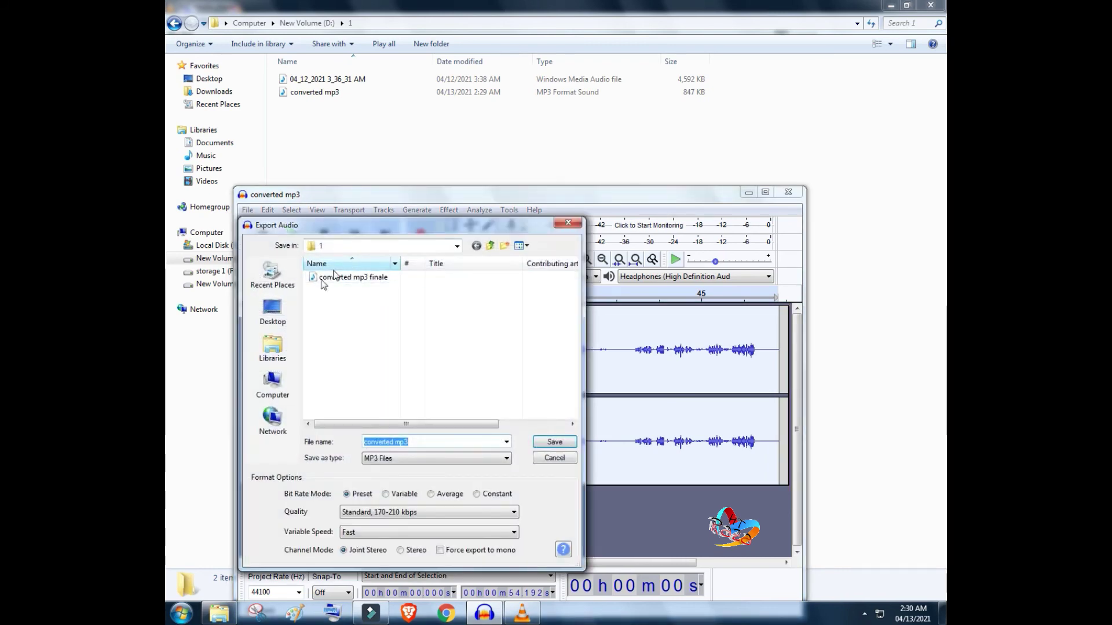
left_click(272, 382)
double_click(362, 312)
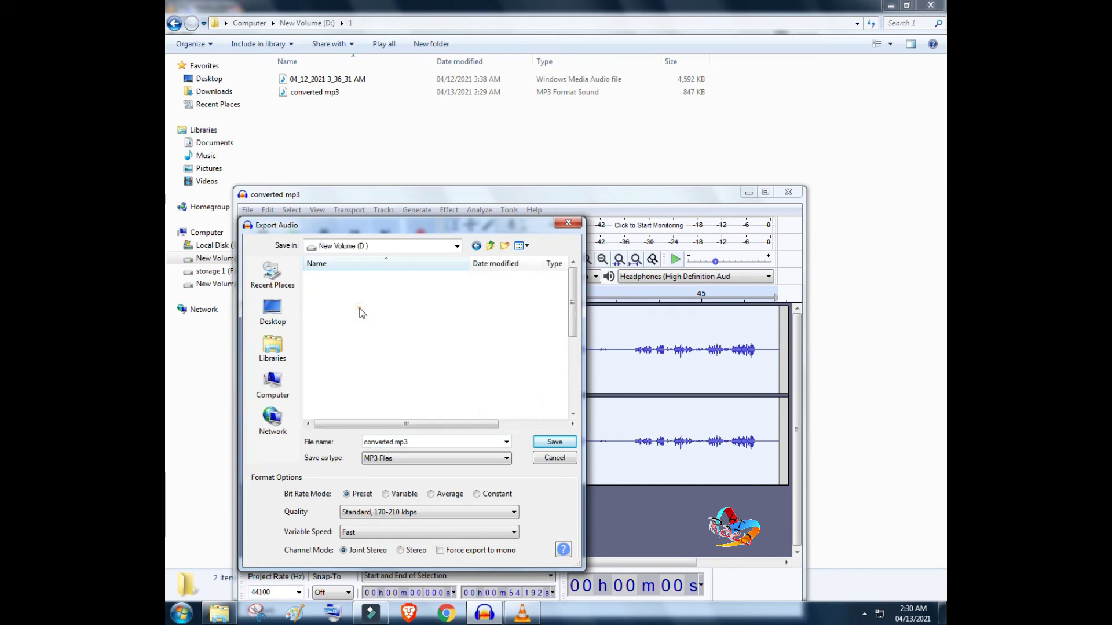
double_click(328, 287)
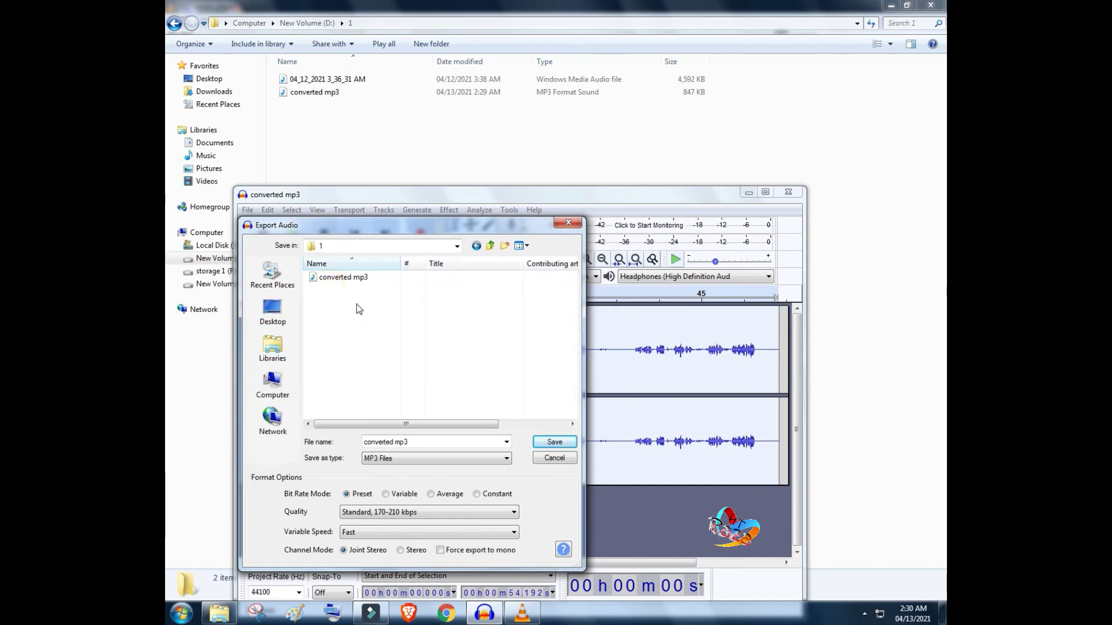
Name the MP3 export "finale result" and export it with the metadata tags left empty
left_click(473, 438)
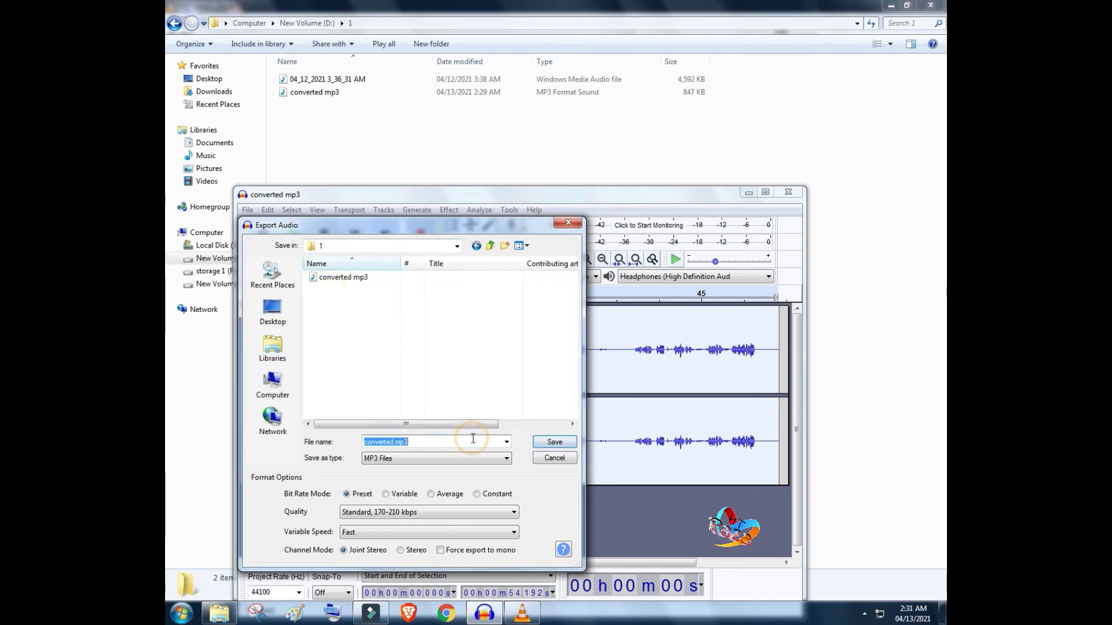
type("fi")
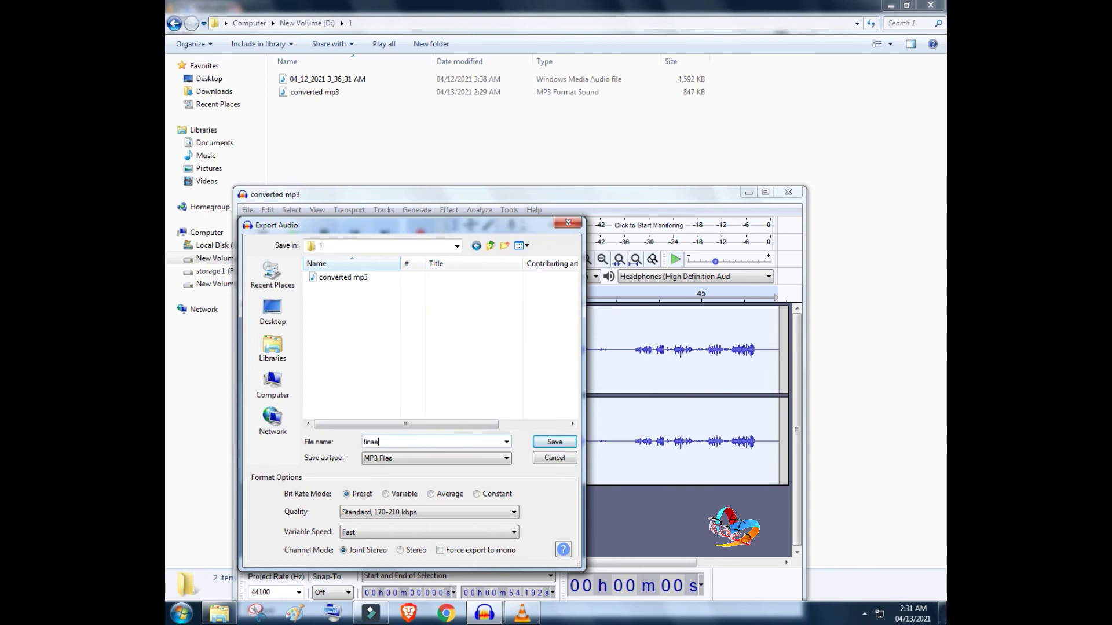
type("nale result")
key("Return")
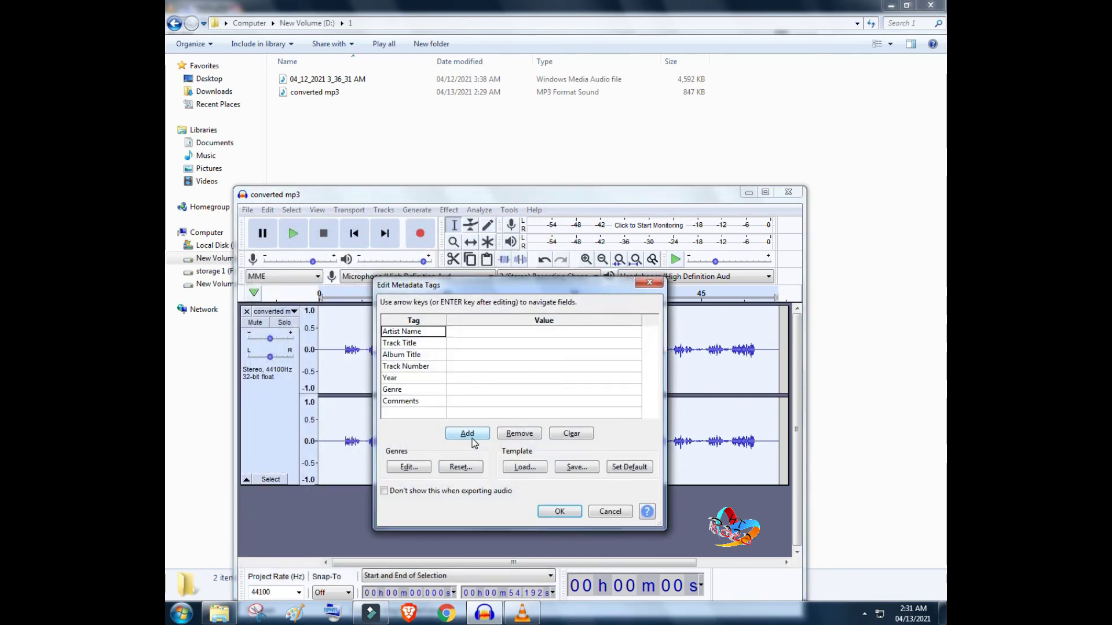
left_click(557, 509)
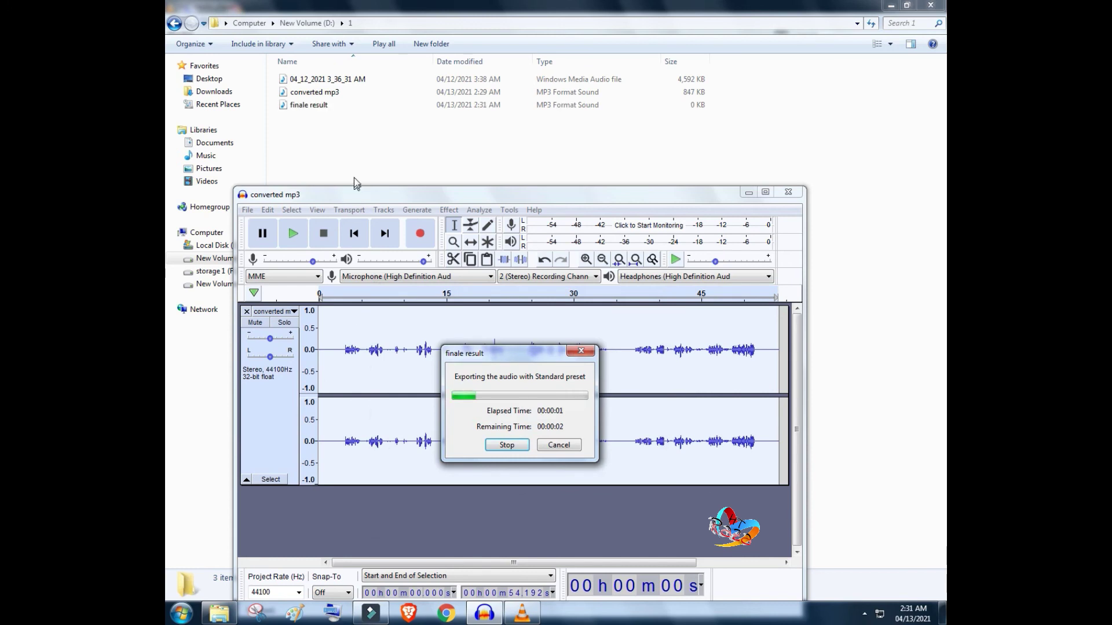
Play the exported "finale result" file from folder D:\1 and check its file properties
double_click(309, 106)
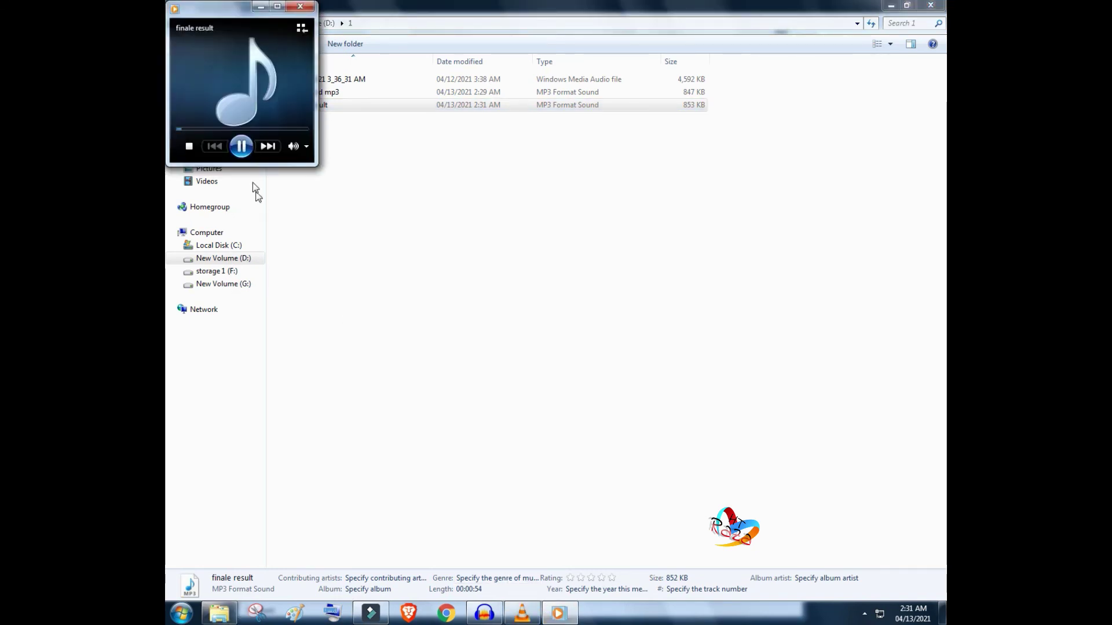
left_click(299, 7)
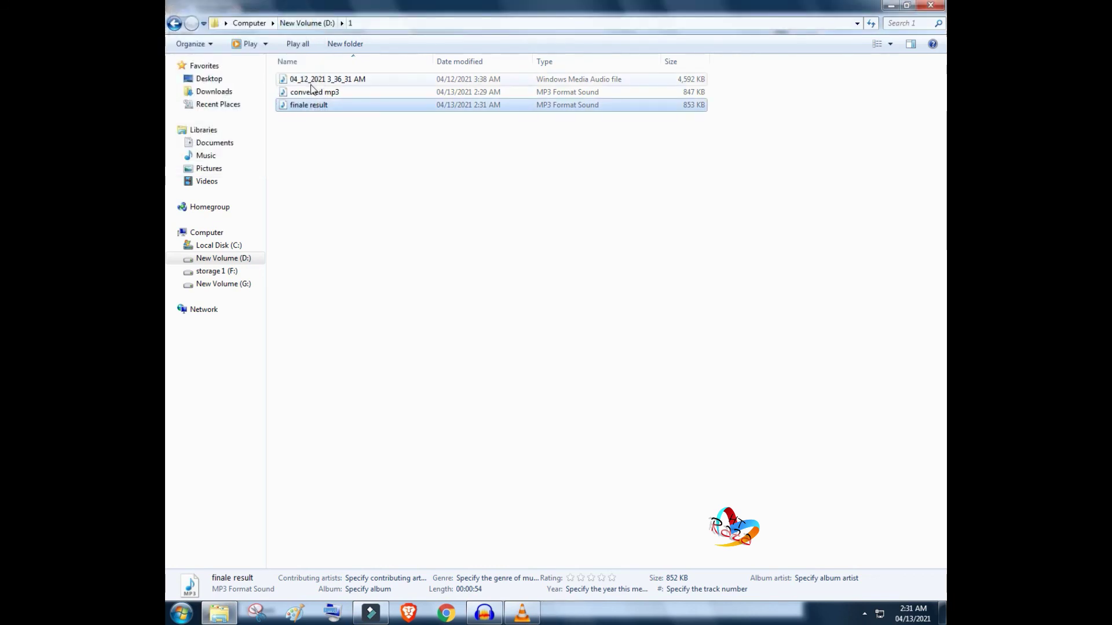
right_click(313, 109)
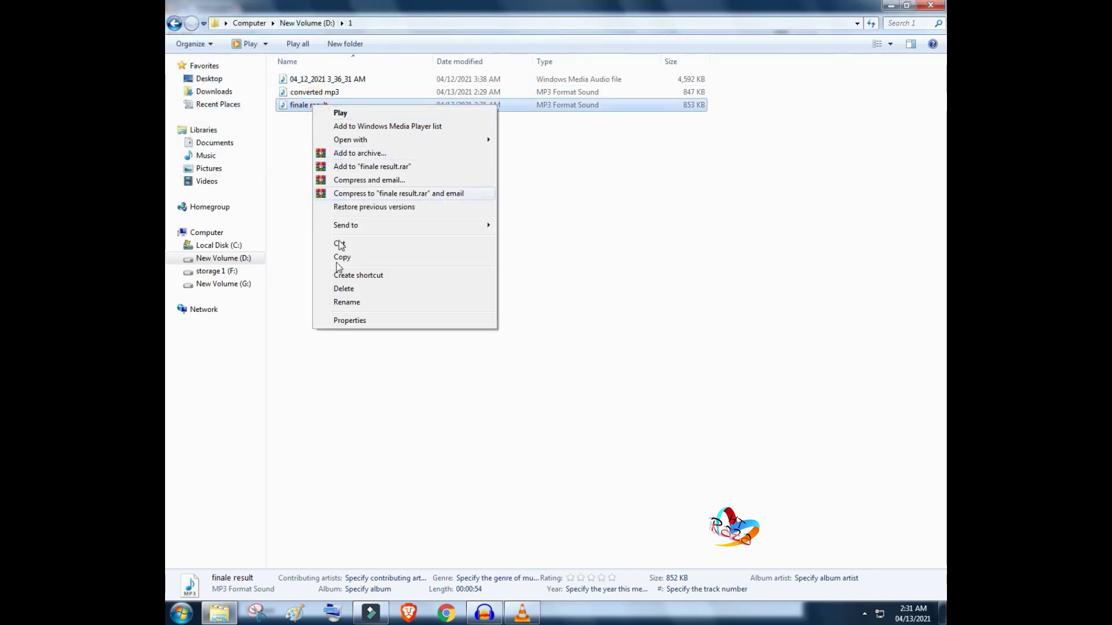
left_click(346, 323)
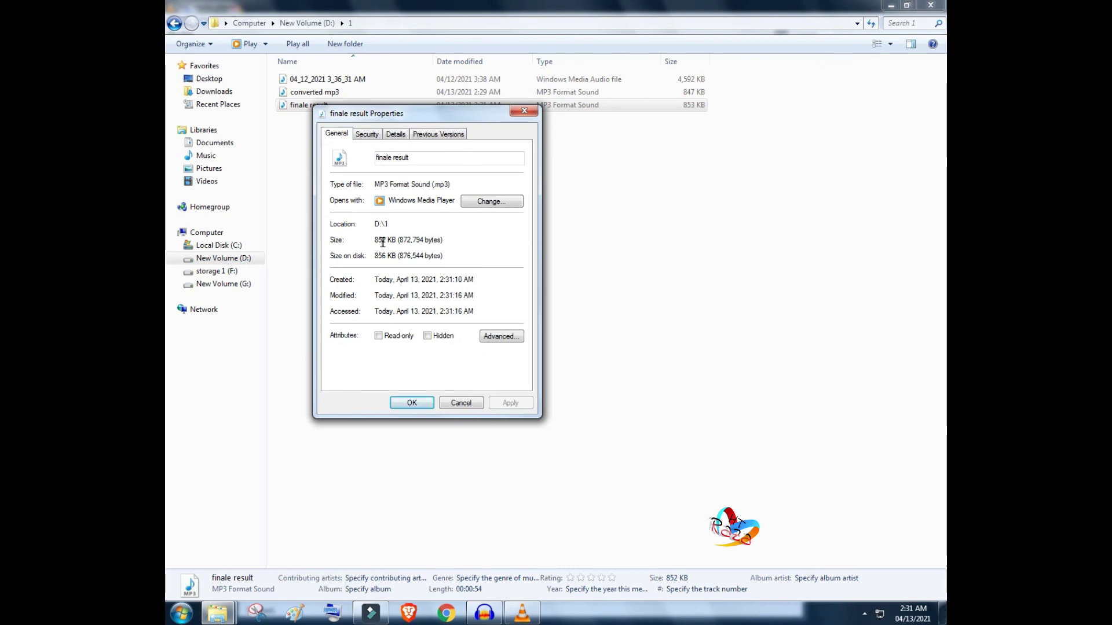
left_click(463, 408)
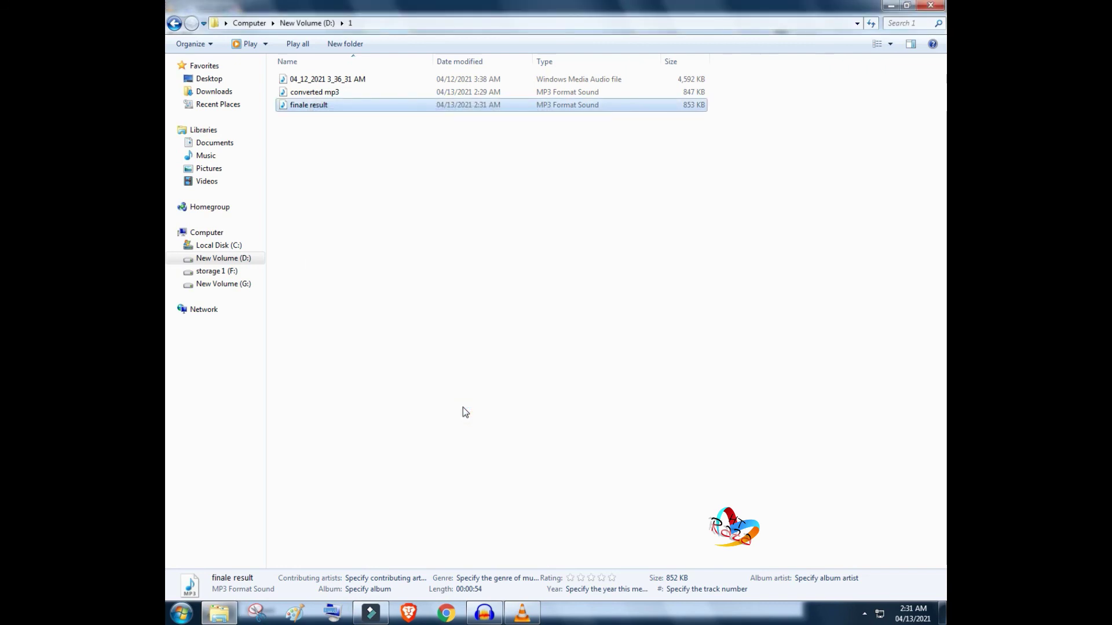
right_click(540, 220)
left_click(573, 263)
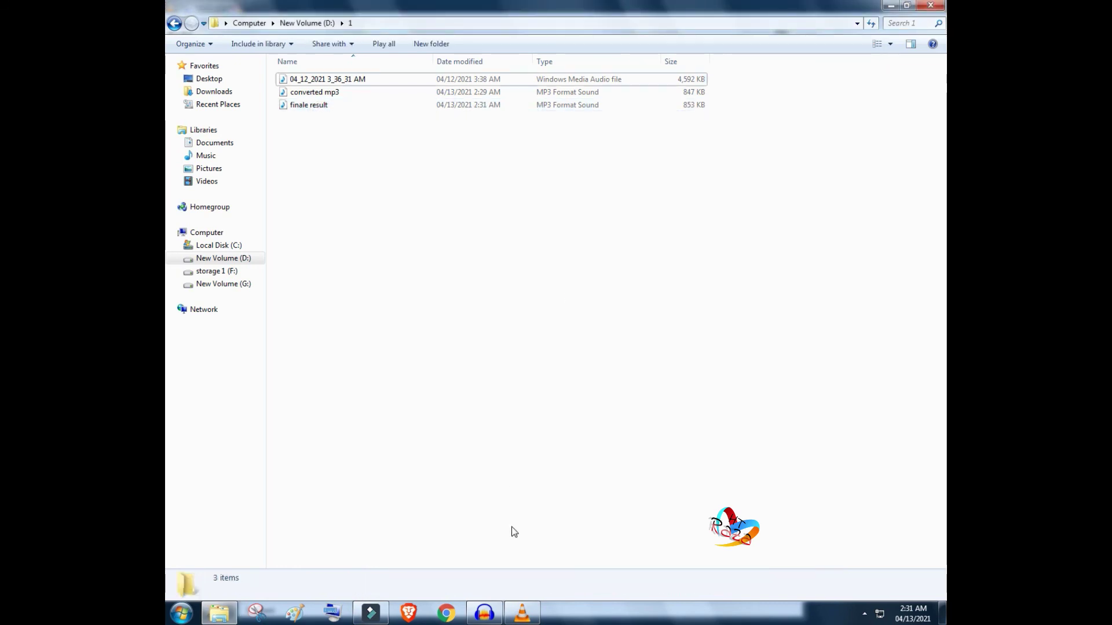
Switch back to Audacity and close the converted mp3 project
left_click(486, 615)
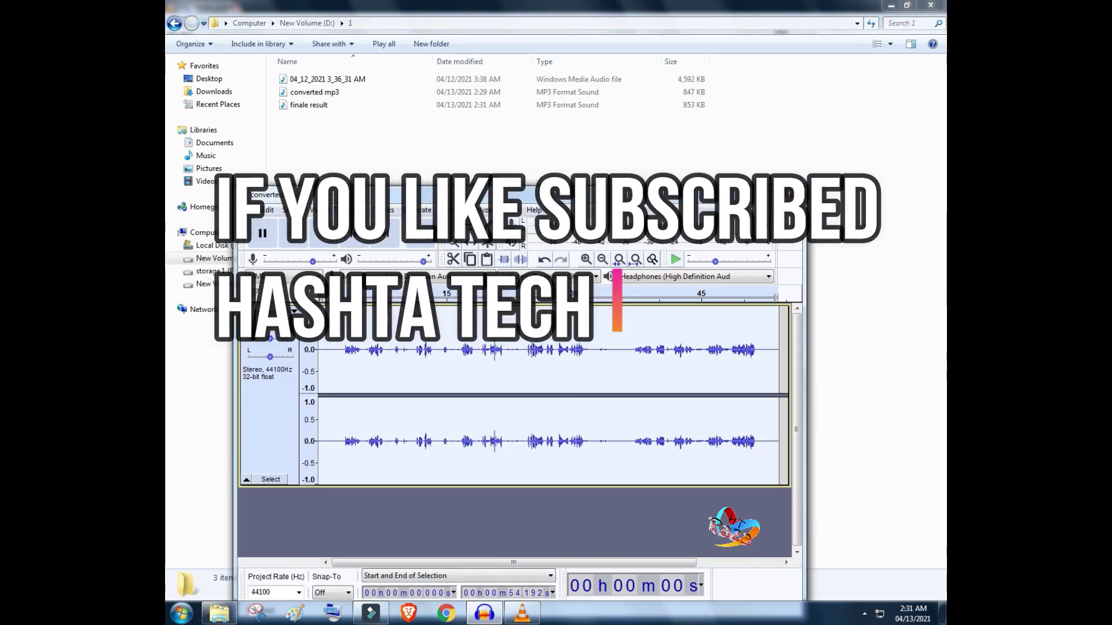
left_click(788, 192)
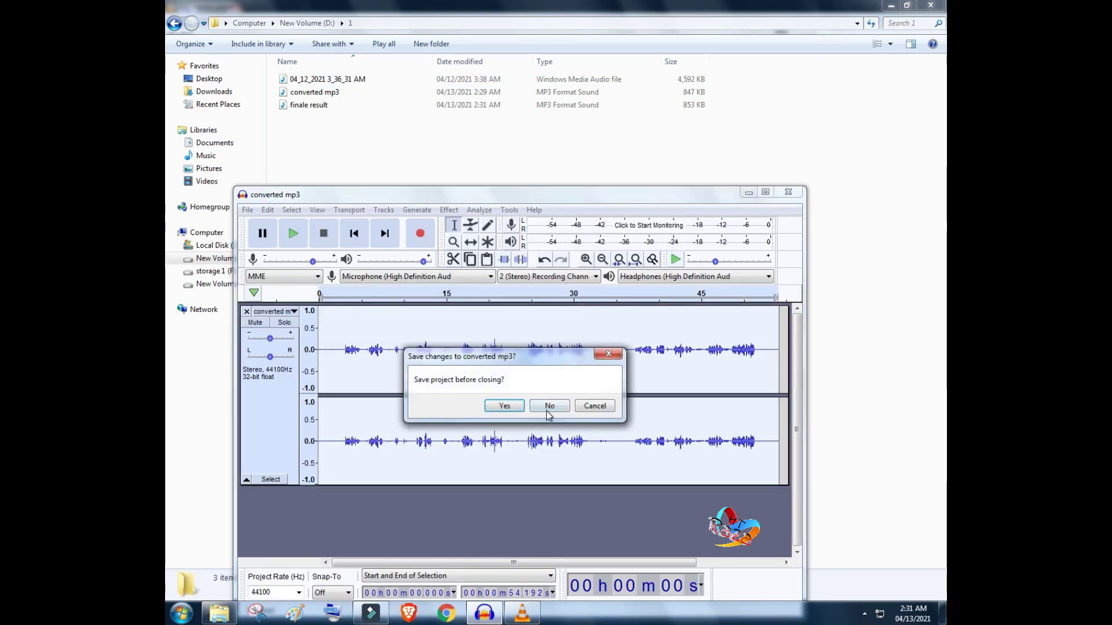